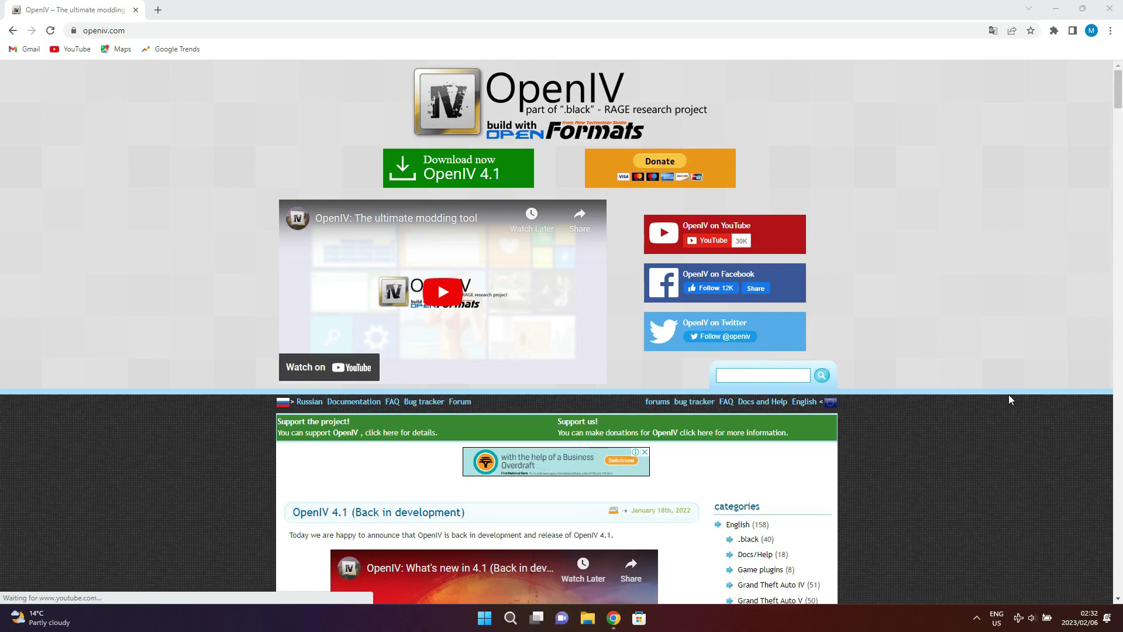
- Check the recording tool and keyboard layout options from the system tray
{"action": "left_click", "coordinate": [976, 618]}
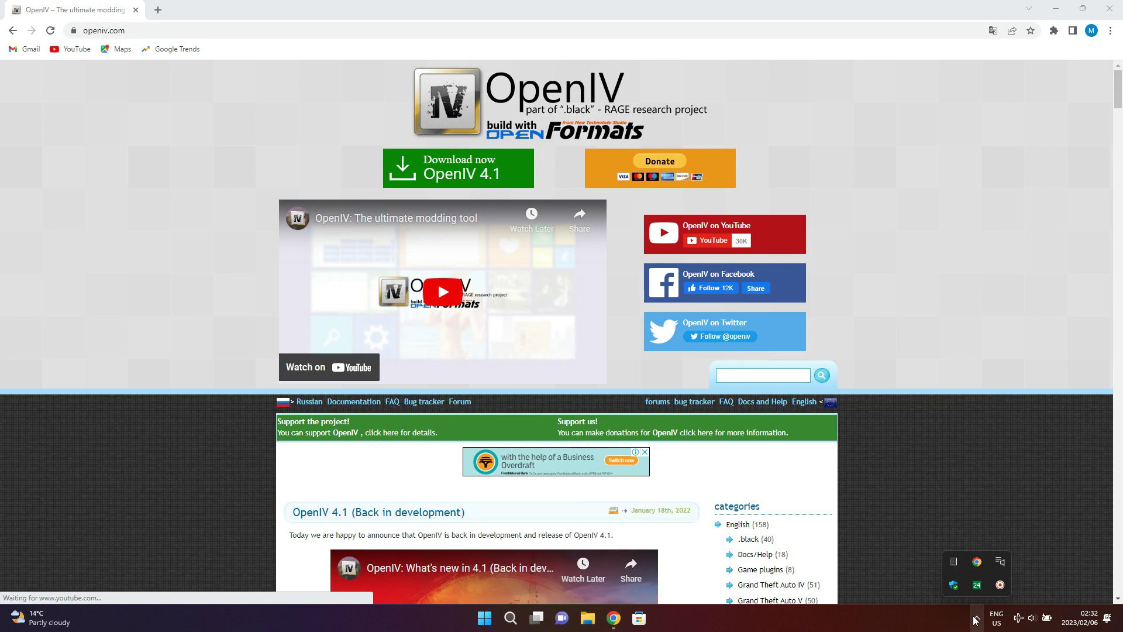
{"action": "right_click", "coordinate": [1001, 585]}
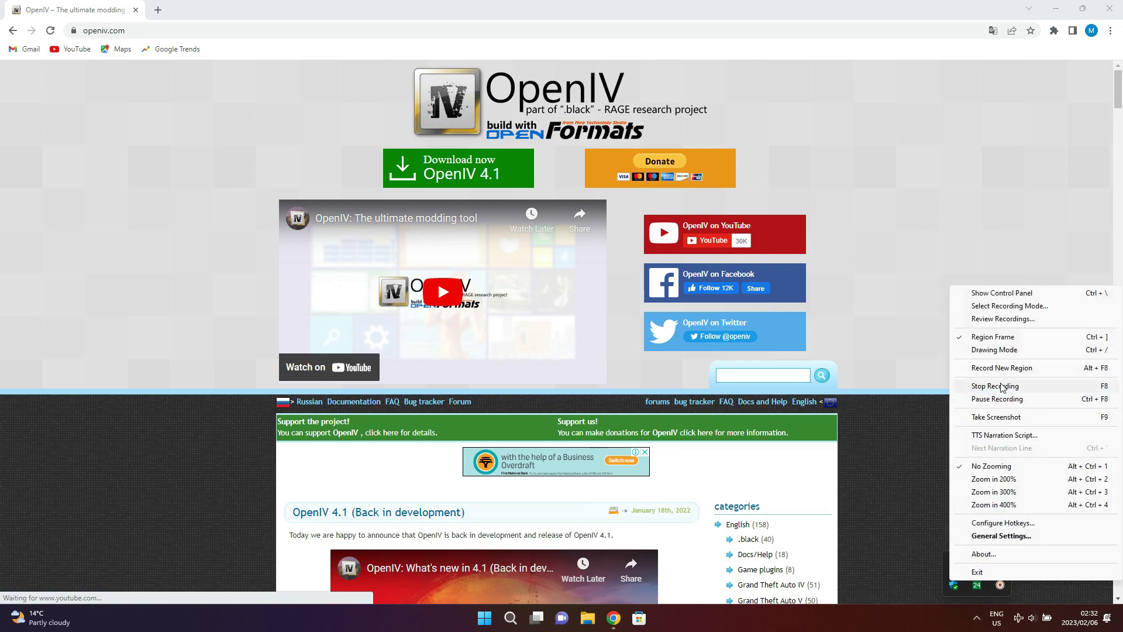
{"action": "left_click", "coordinate": [1011, 293]}
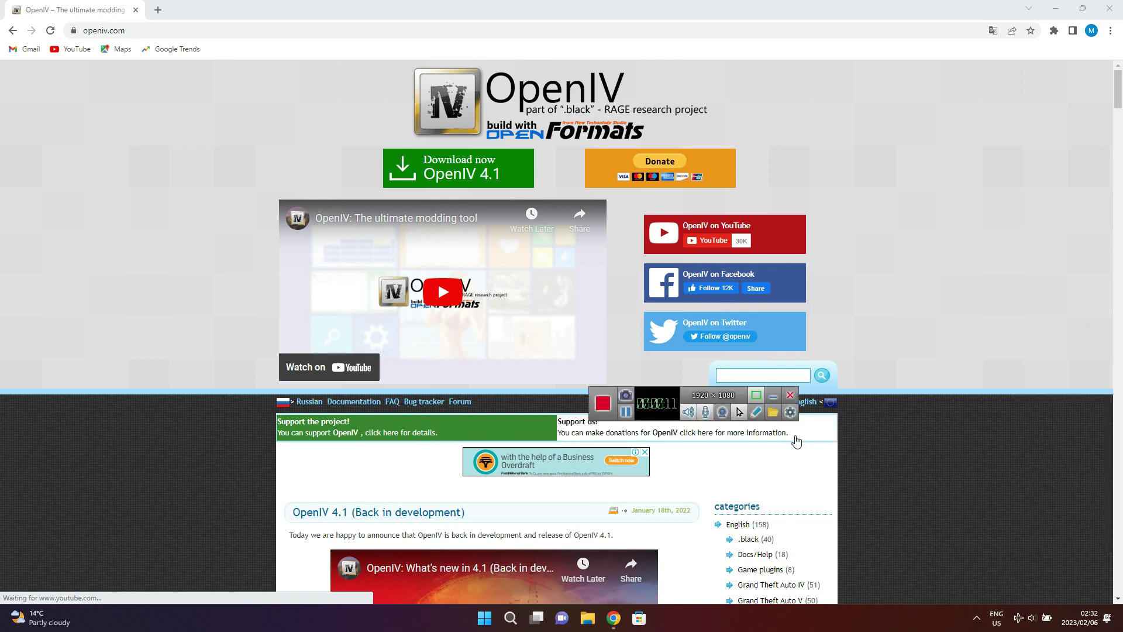
{"action": "left_click", "coordinate": [773, 396]}
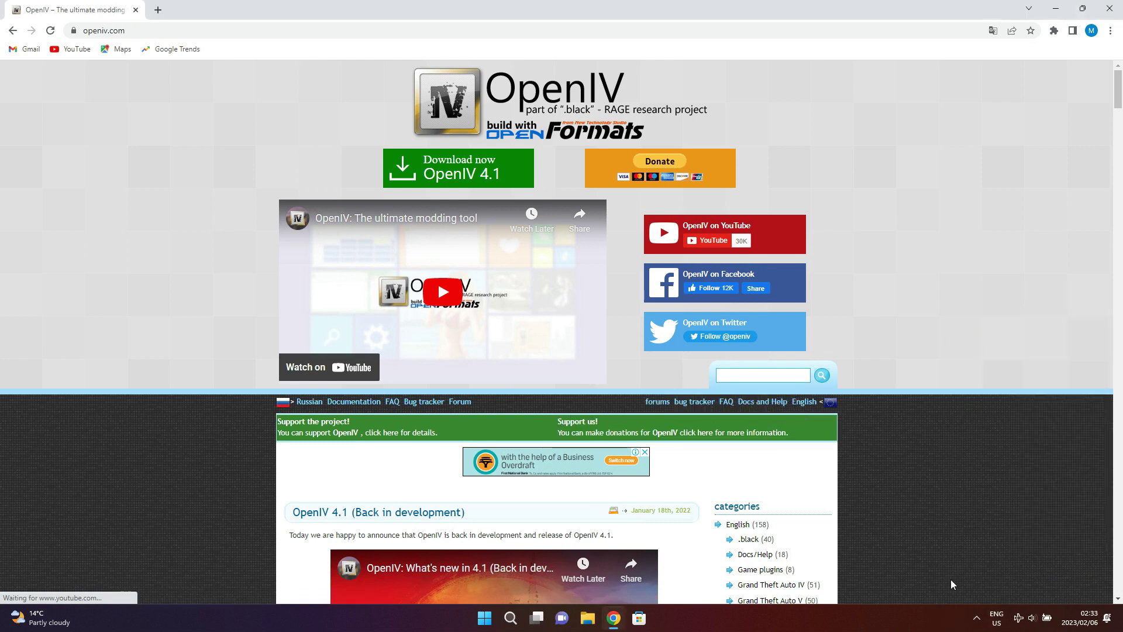
{"action": "left_click", "coordinate": [977, 618]}
{"action": "left_click", "coordinate": [977, 617]}
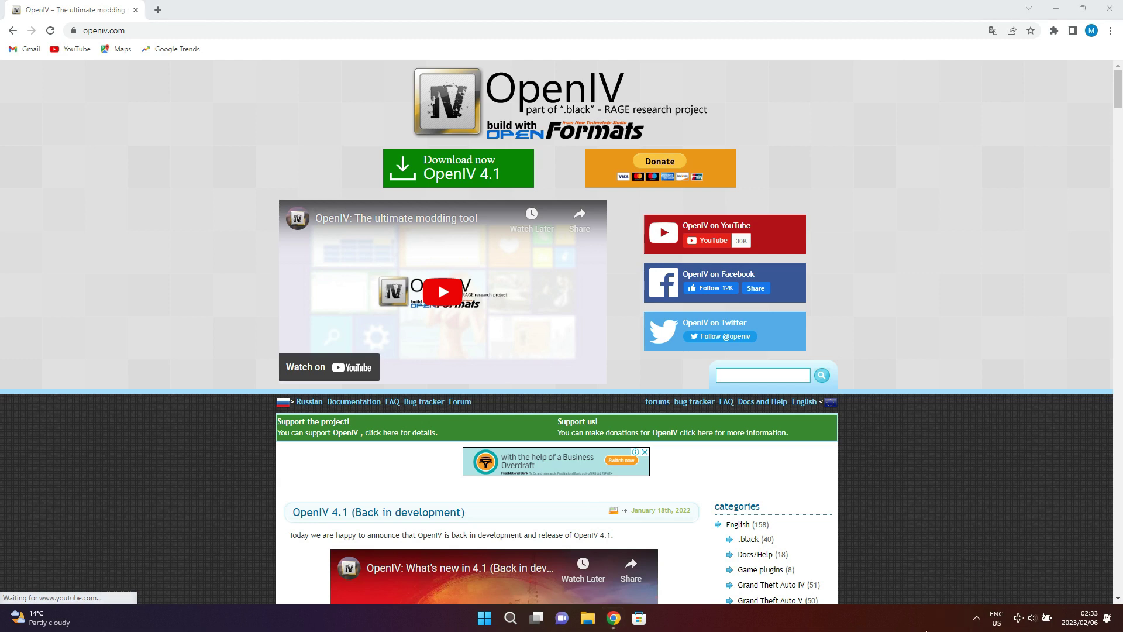
{"action": "left_click", "coordinate": [993, 617]}
{"action": "left_click", "coordinate": [853, 626]}
- Download OpenIV 4.1 and run ovisetup.exe from Chrome's download bar
{"action": "left_click", "coordinate": [469, 172]}
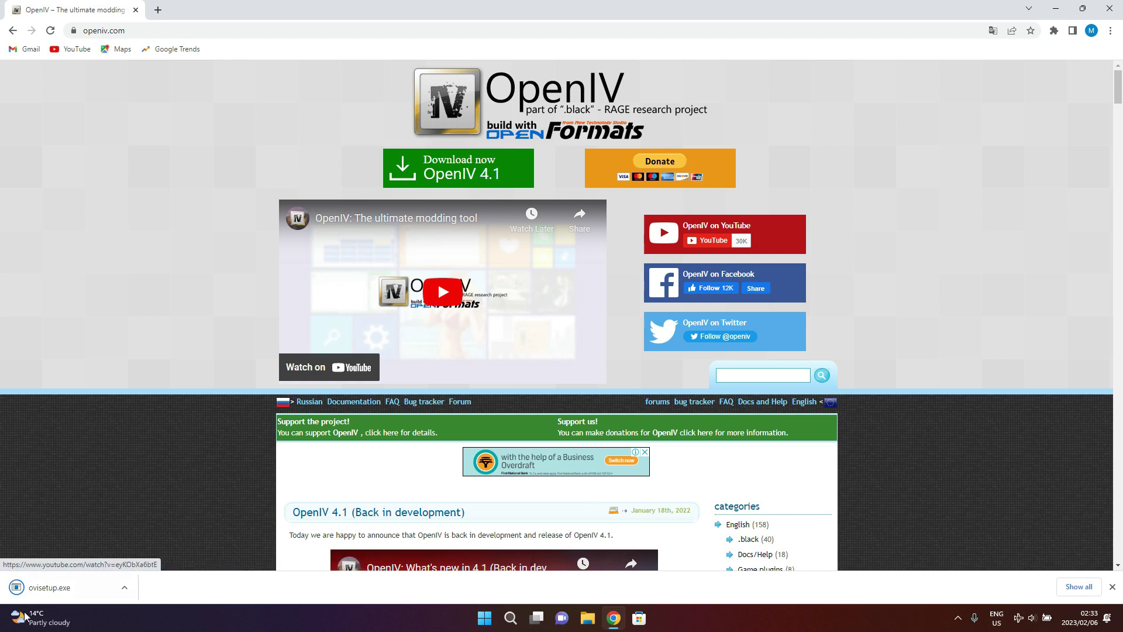
{"action": "left_click", "coordinate": [53, 586]}
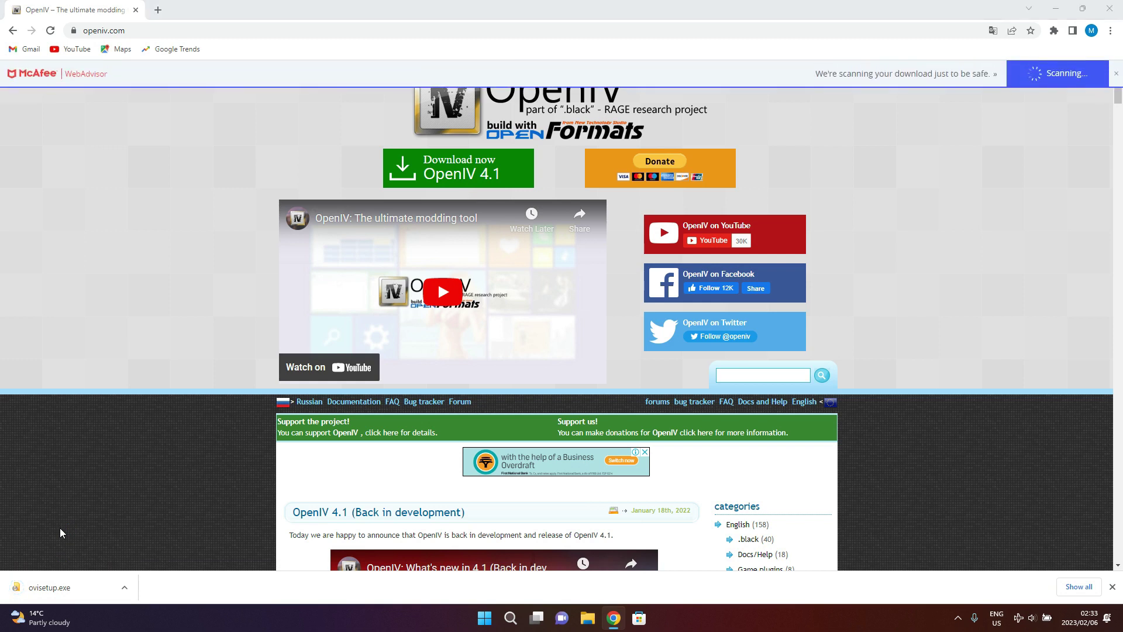
{"action": "left_click", "coordinate": [50, 584]}
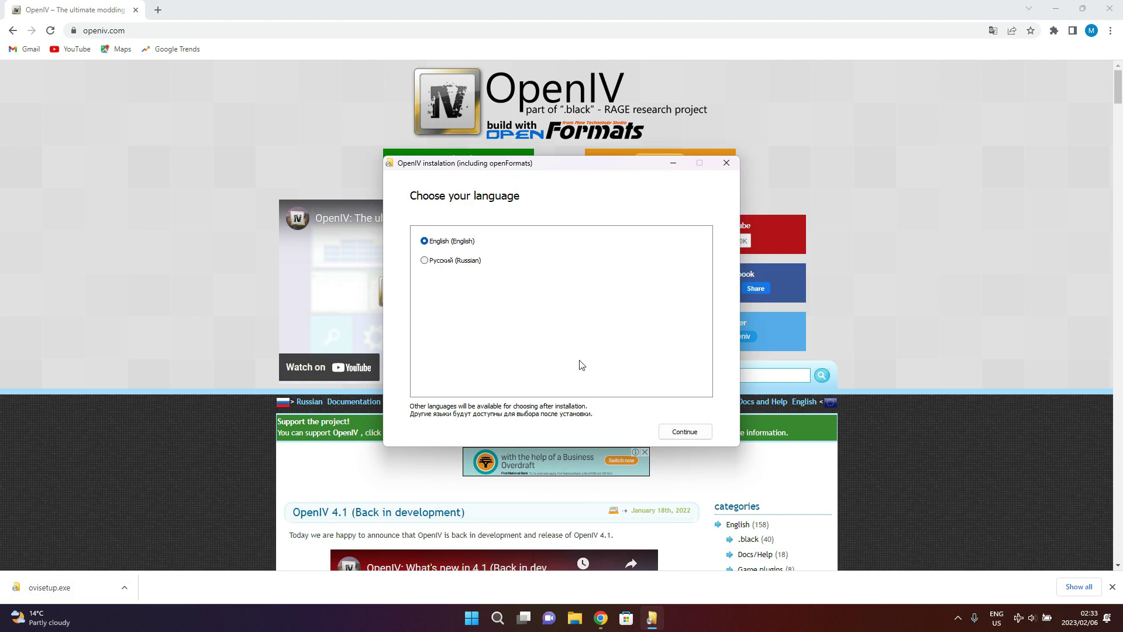
- Keep English as the installer language, scroll the EULA and accept the license terms
{"action": "left_click", "coordinate": [705, 438]}
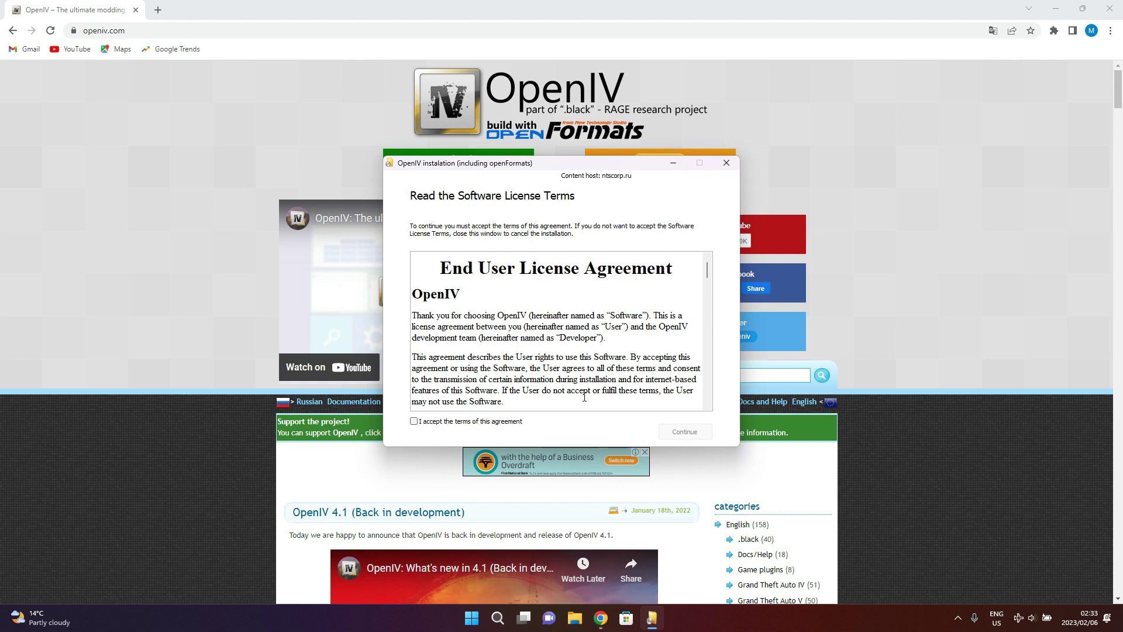
{"action": "scroll", "coordinate": [522, 326], "scroll_direction": "down", "scroll_amount": 20}
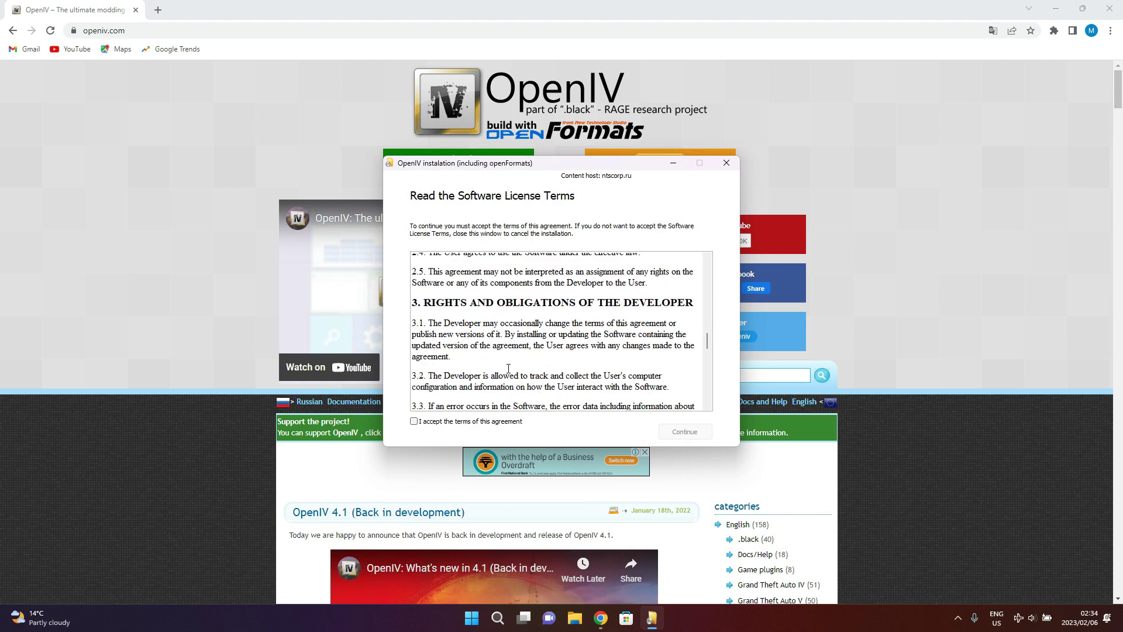
{"action": "scroll", "coordinate": [510, 386], "scroll_direction": "down", "scroll_amount": 2}
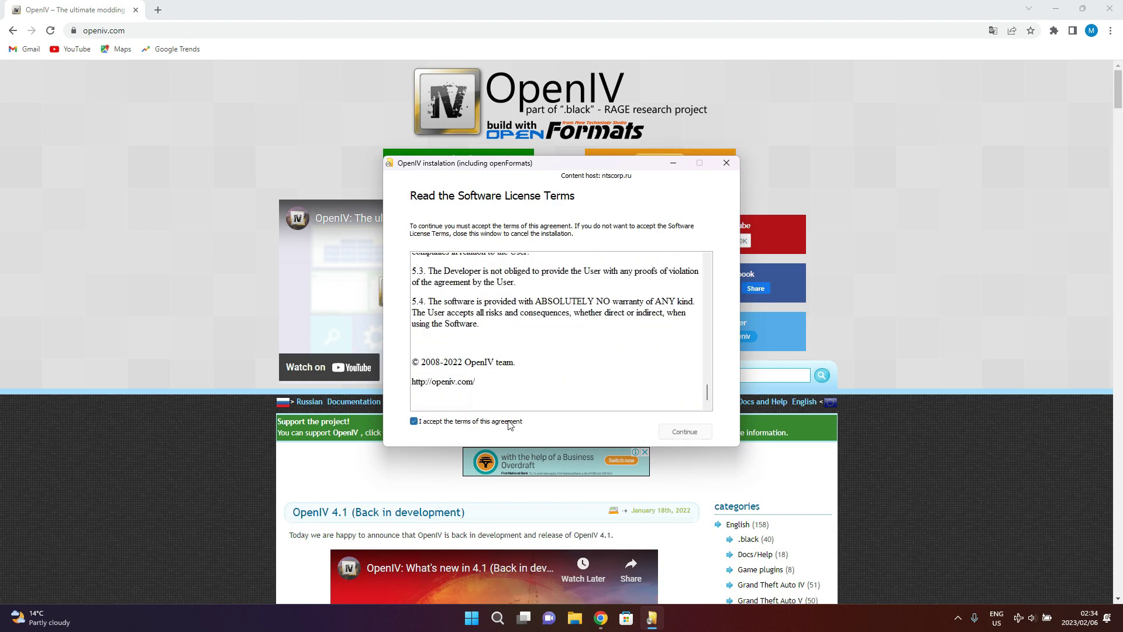
{"action": "left_click", "coordinate": [698, 433]}
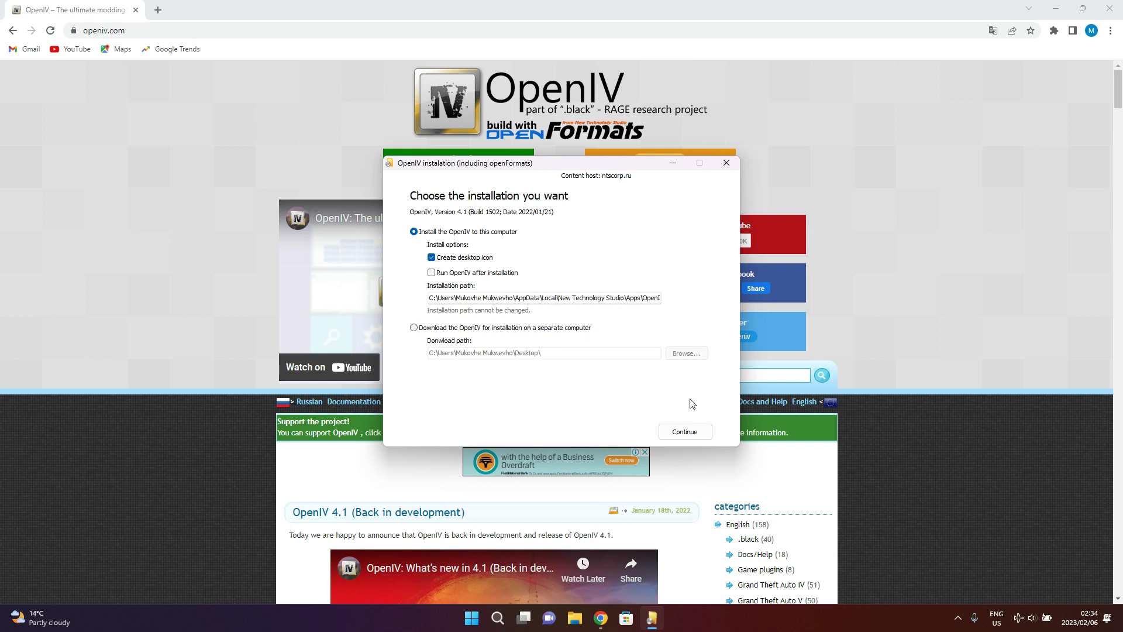
- Install OpenIV on this computer, approve the 20.4 Mb download, and close the finished installer
{"action": "left_click", "coordinate": [697, 428]}
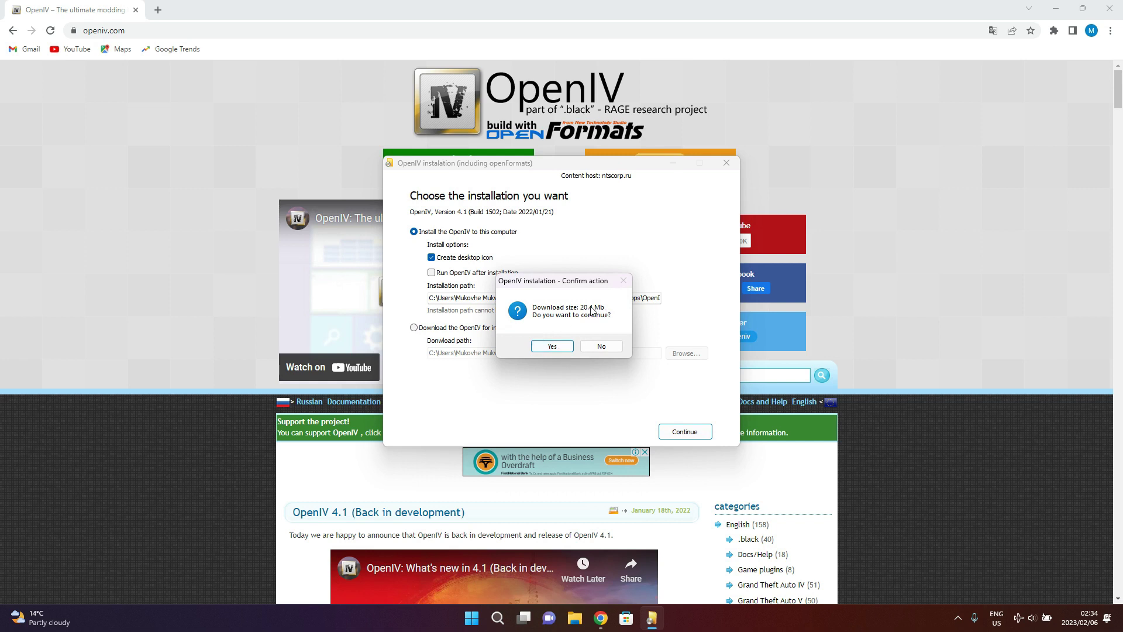
{"action": "left_click", "coordinate": [563, 347]}
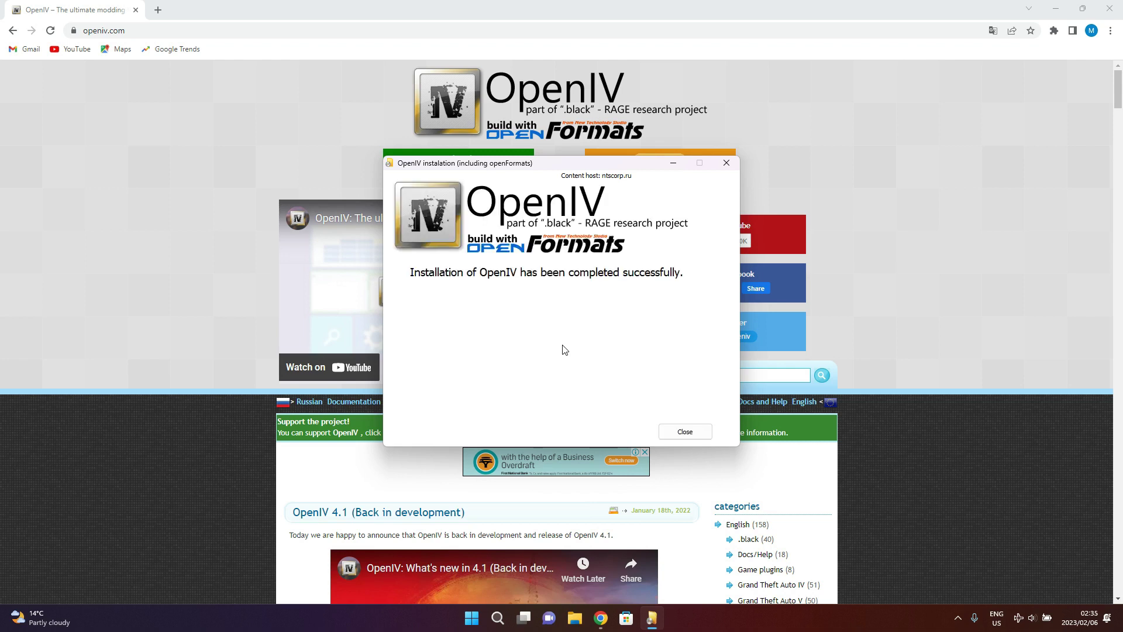
{"action": "left_click", "coordinate": [685, 431]}
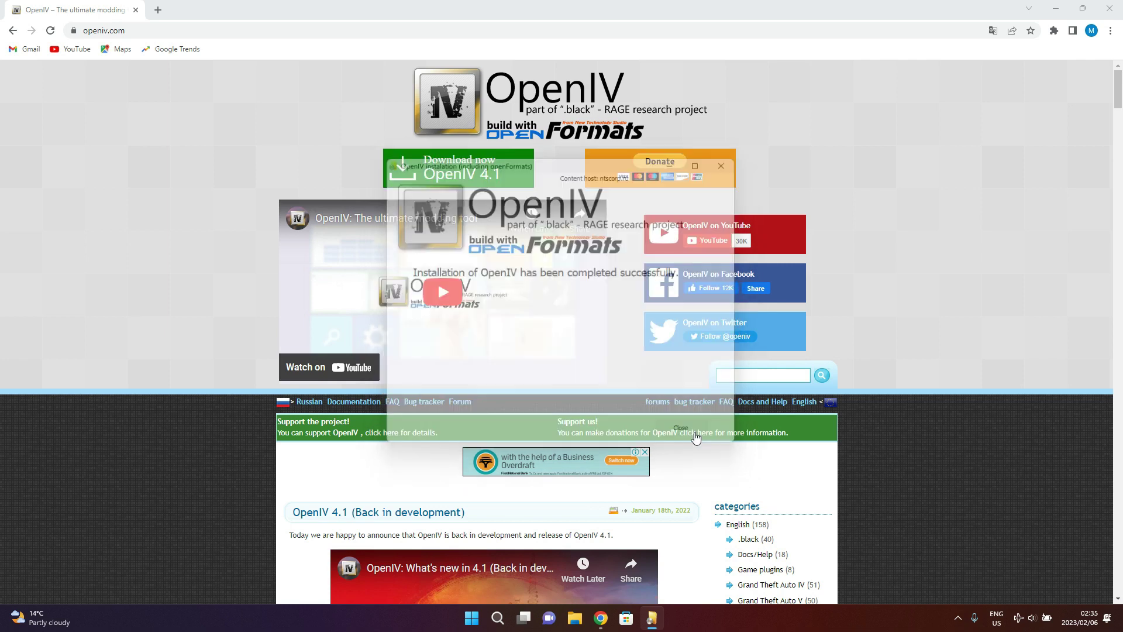
- Close Chrome, launch OpenIV from the desktop icon and choose Grand Theft Auto V for Windows
{"action": "left_click", "coordinate": [1111, 9]}
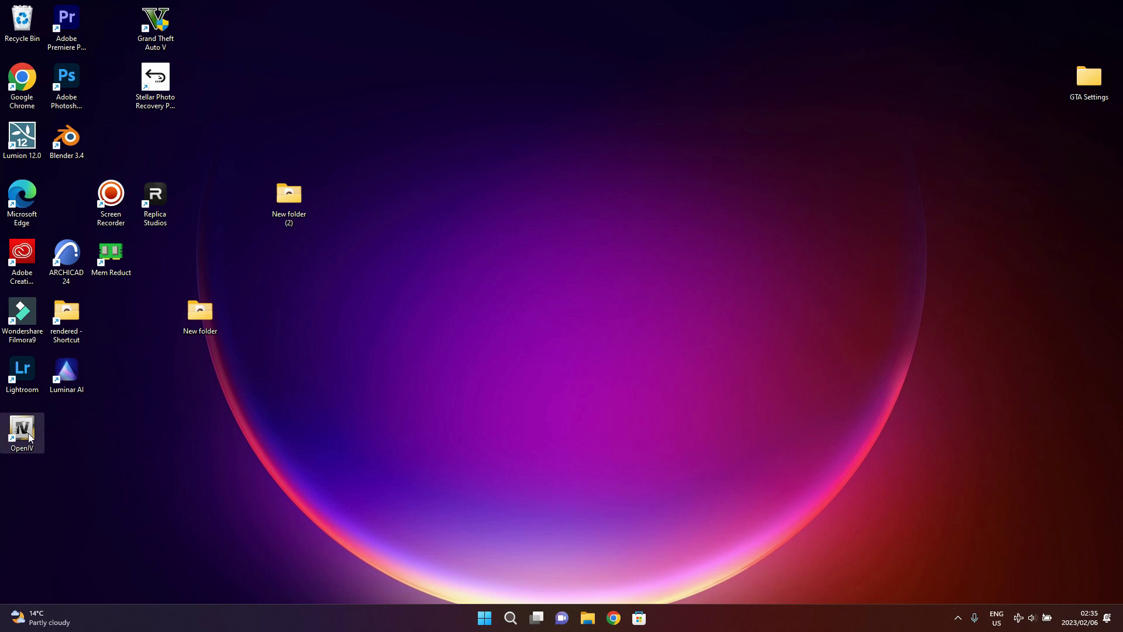
{"action": "double_click", "coordinate": [29, 437]}
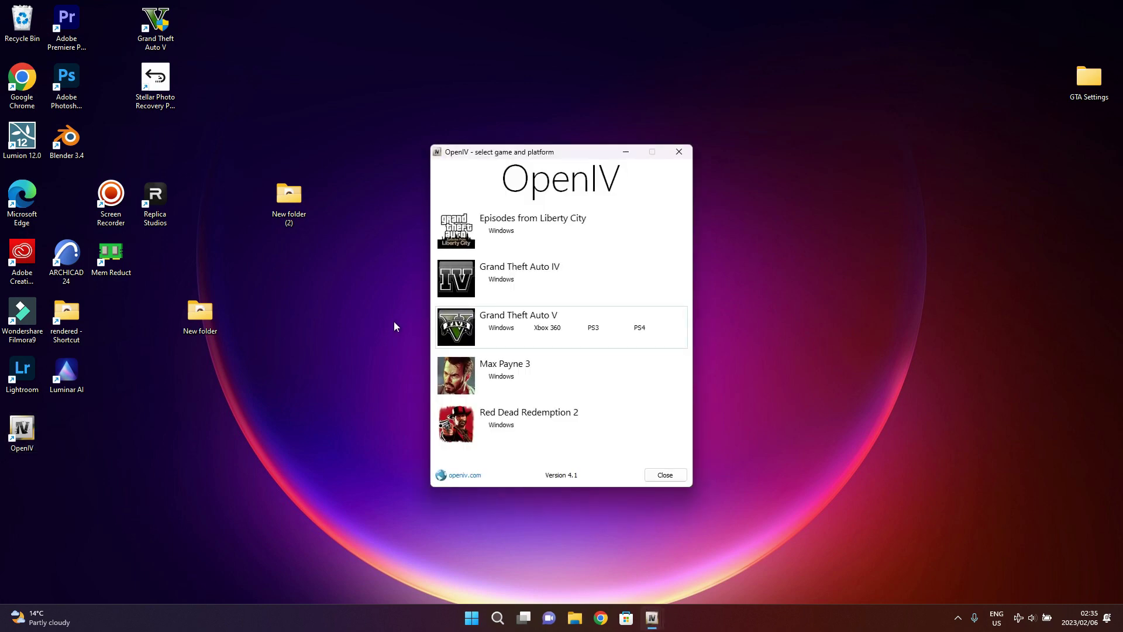
{"action": "left_click", "coordinate": [502, 328]}
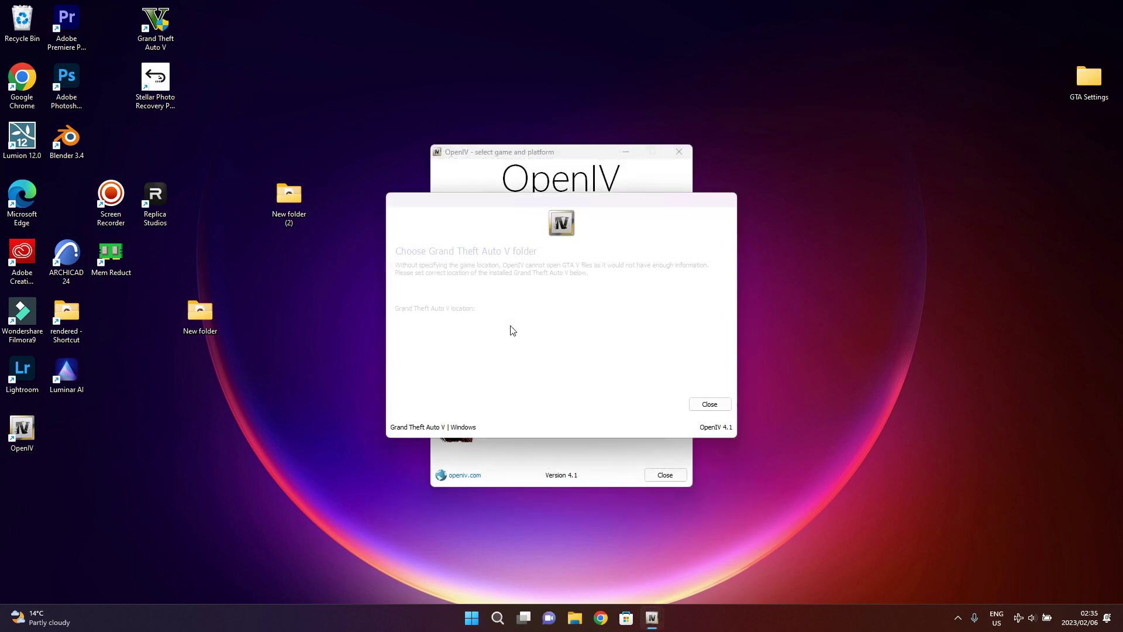
{"action": "left_click", "coordinate": [678, 152]}
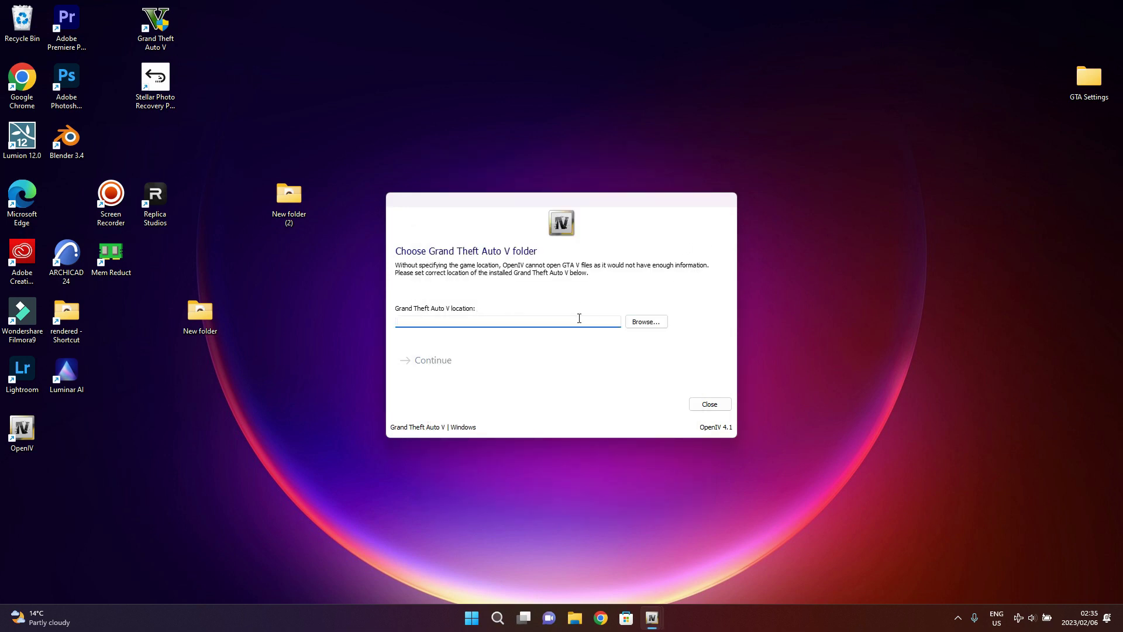
- Browse to C:\Program Files (x86)\Grand Theft Auto V and select it as the game folder
{"action": "left_click", "coordinate": [646, 324]}
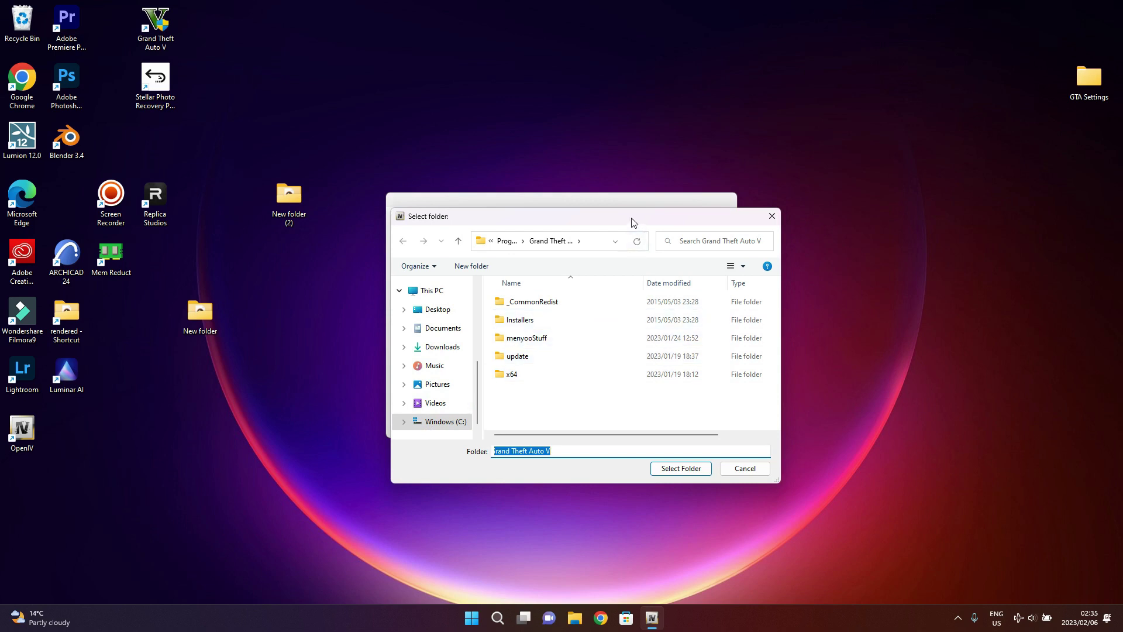
{"action": "left_click_drag", "start_coordinate": [630, 223], "coordinate": [644, 226]}
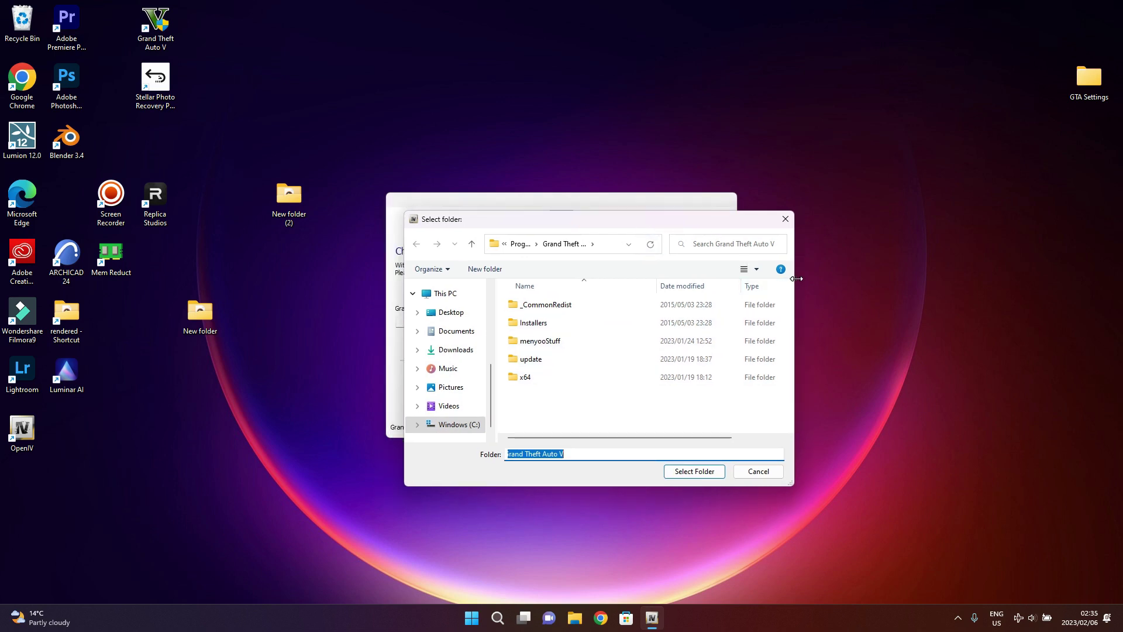
{"action": "left_click_drag", "start_coordinate": [797, 278], "coordinate": [999, 278]}
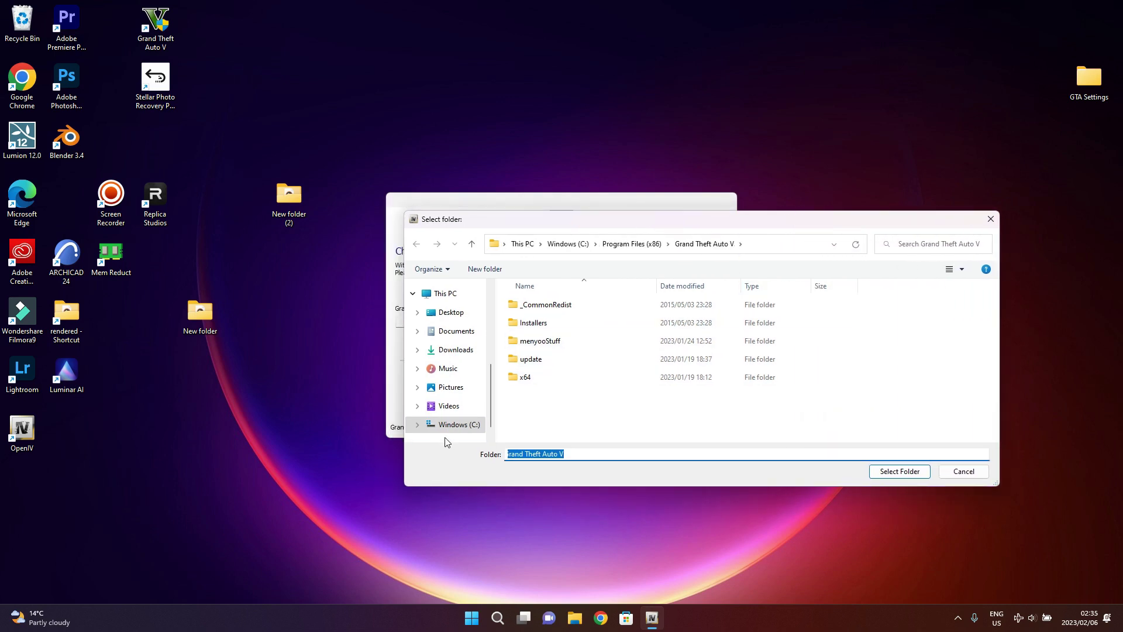
{"action": "left_click", "coordinate": [460, 424]}
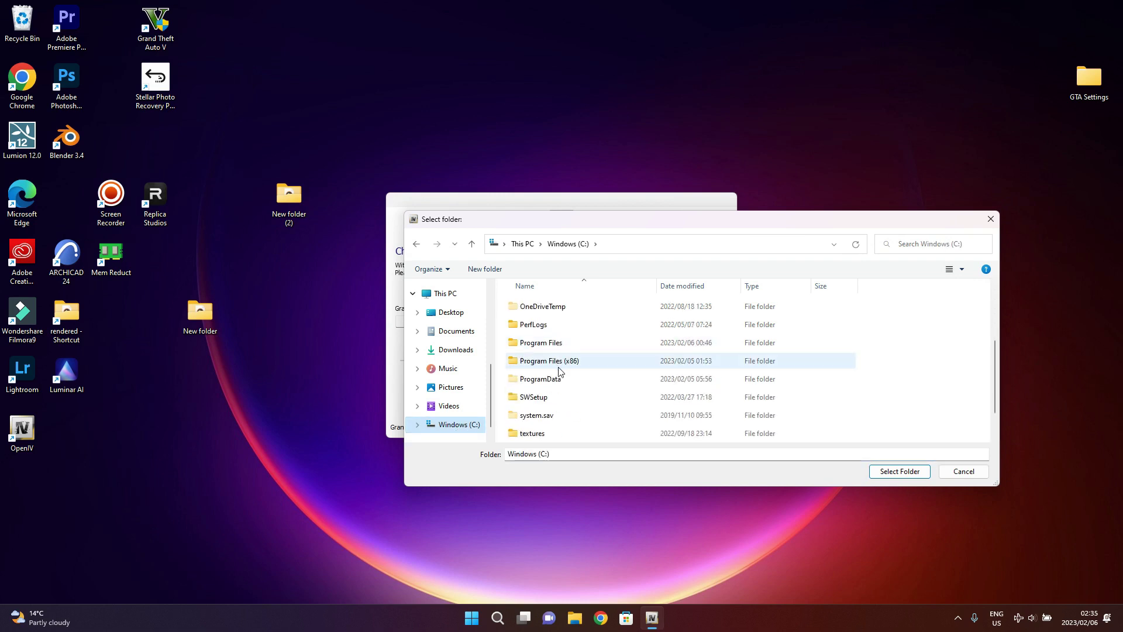
{"action": "double_click", "coordinate": [543, 367]}
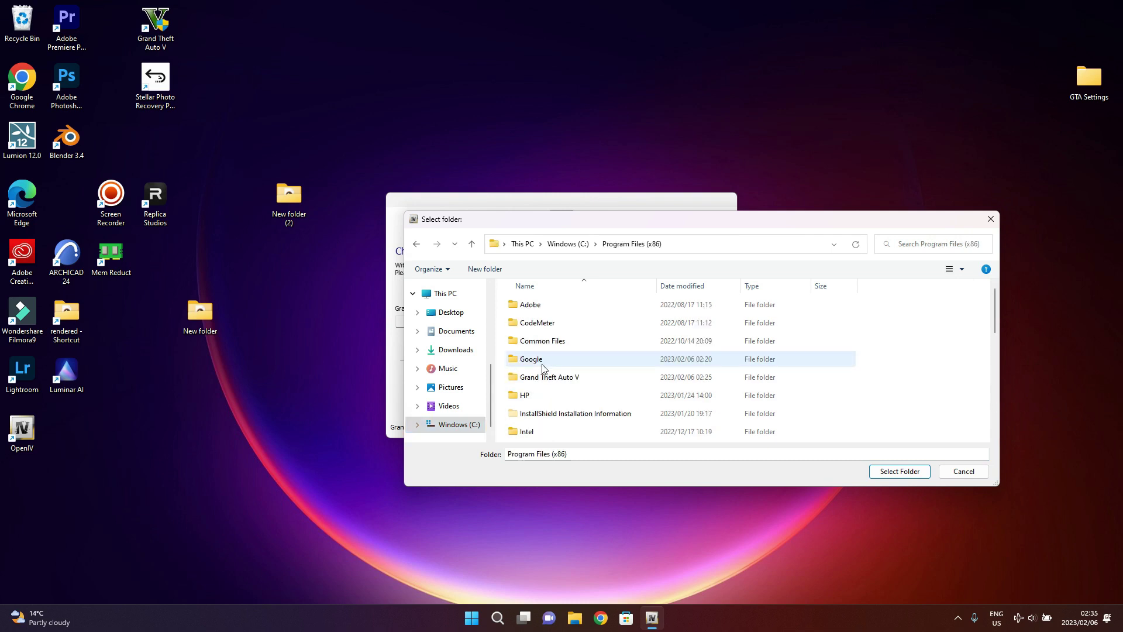
{"action": "left_click", "coordinate": [543, 377]}
{"action": "double_click", "coordinate": [543, 377]}
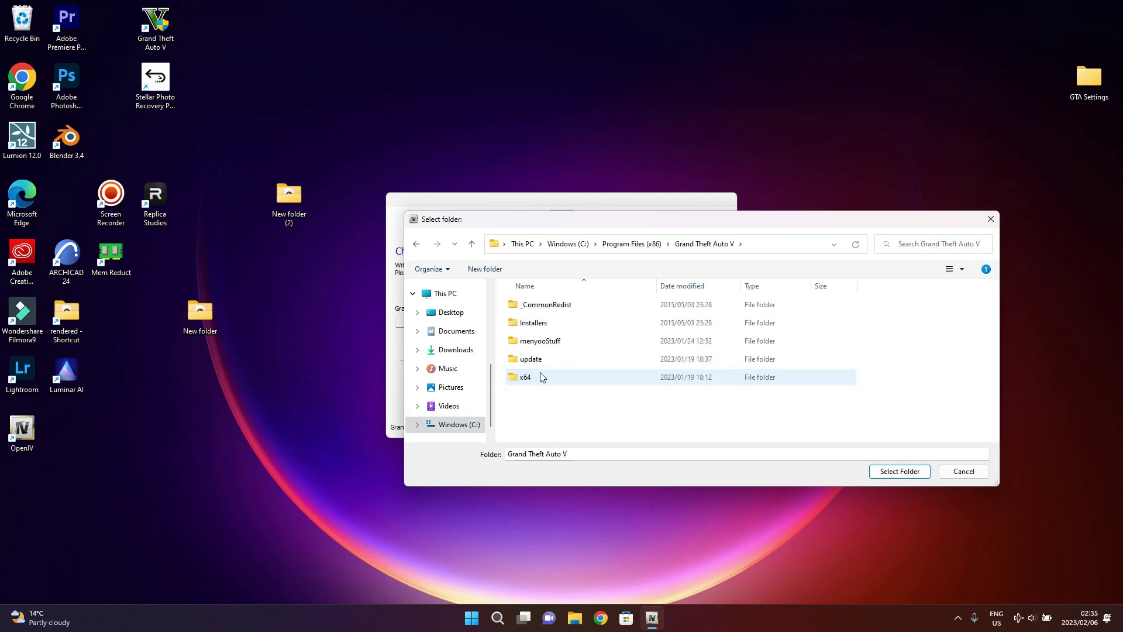
{"action": "left_click", "coordinate": [900, 472]}
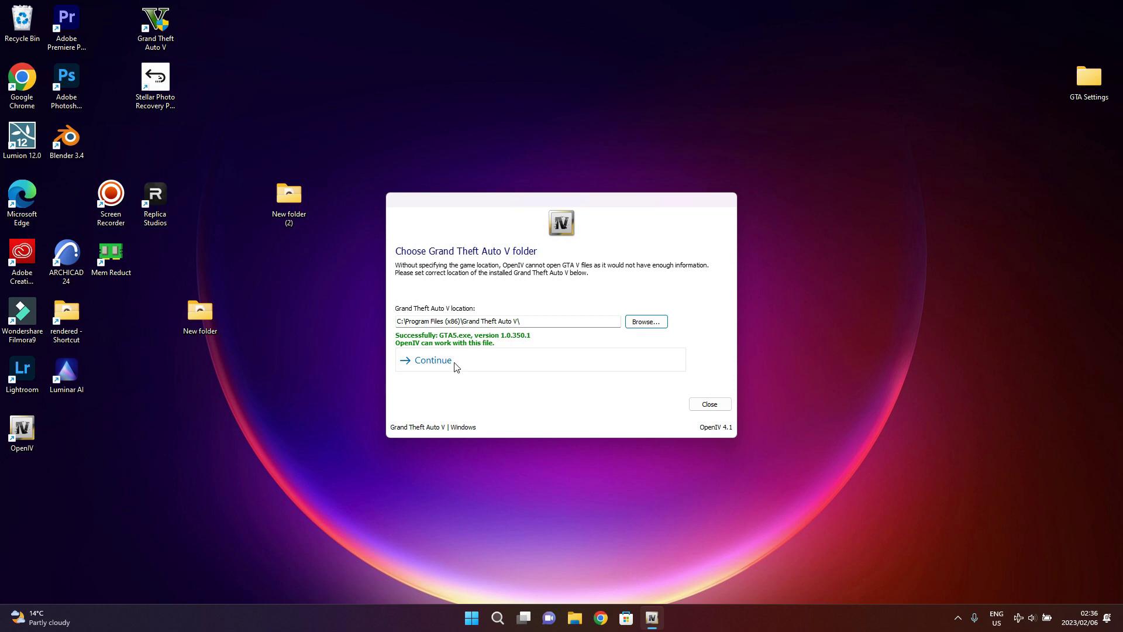
- Continue past the game folder and Backups pages, then decline the what's-new video
{"action": "left_click", "coordinate": [455, 369]}
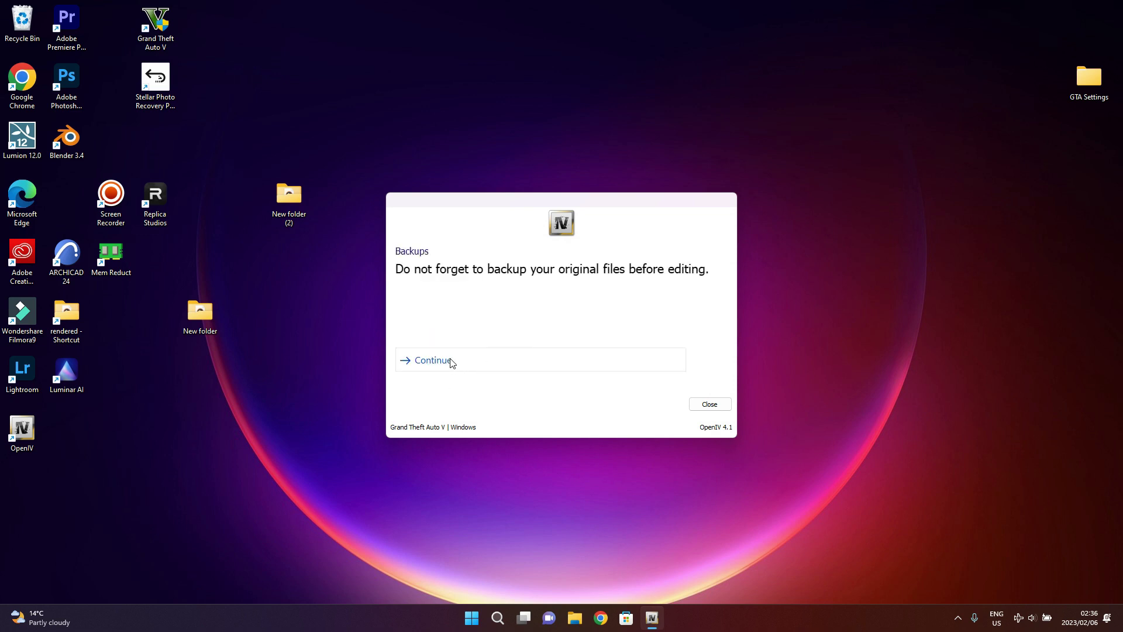
{"action": "left_click", "coordinate": [454, 361]}
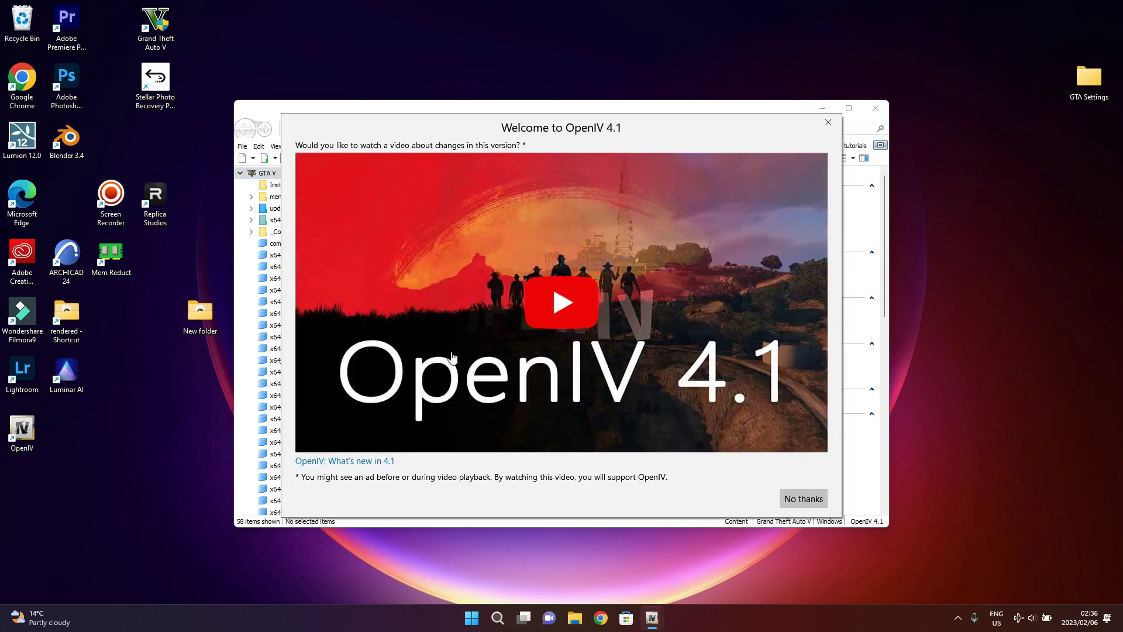
{"action": "left_click", "coordinate": [804, 499]}
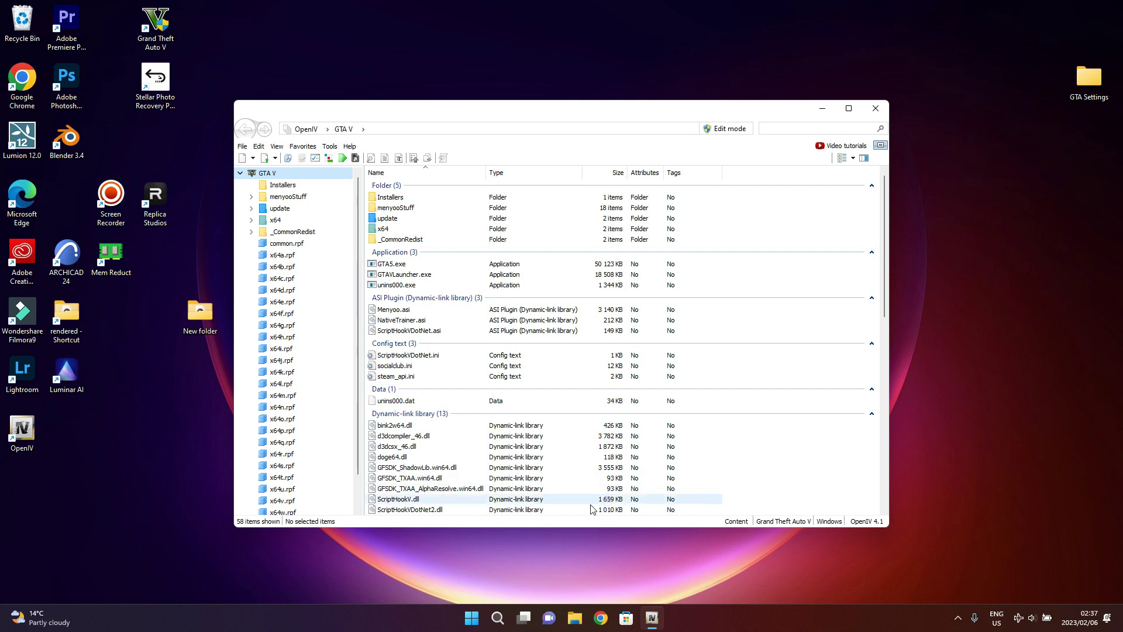
- Find Grand Theft Auto V under All apps and open its shortcut's file location
{"action": "left_click", "coordinate": [472, 618]}
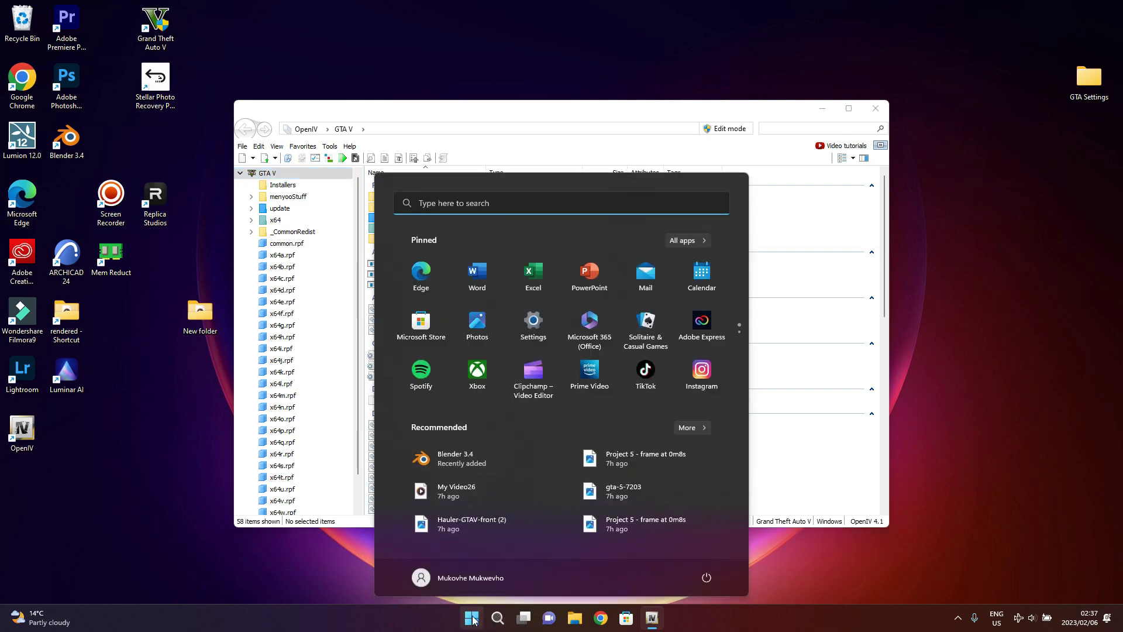
{"action": "left_click", "coordinate": [695, 242]}
{"action": "scroll", "coordinate": [534, 431], "scroll_direction": "down", "scroll_amount": 10}
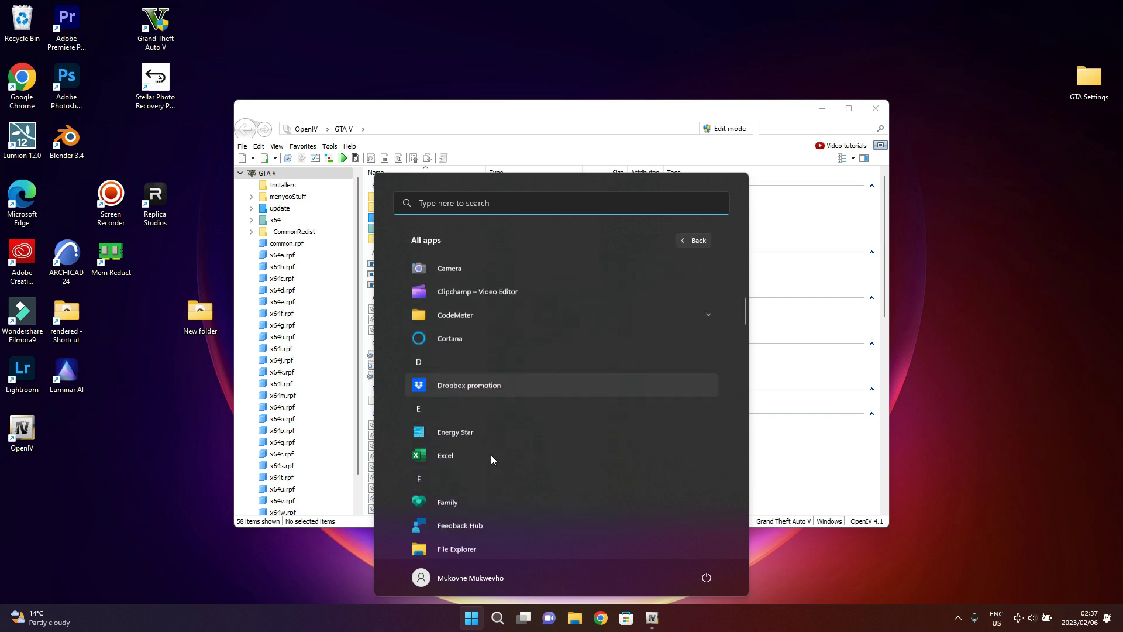
{"action": "scroll", "coordinate": [473, 456], "scroll_direction": "down", "scroll_amount": 2}
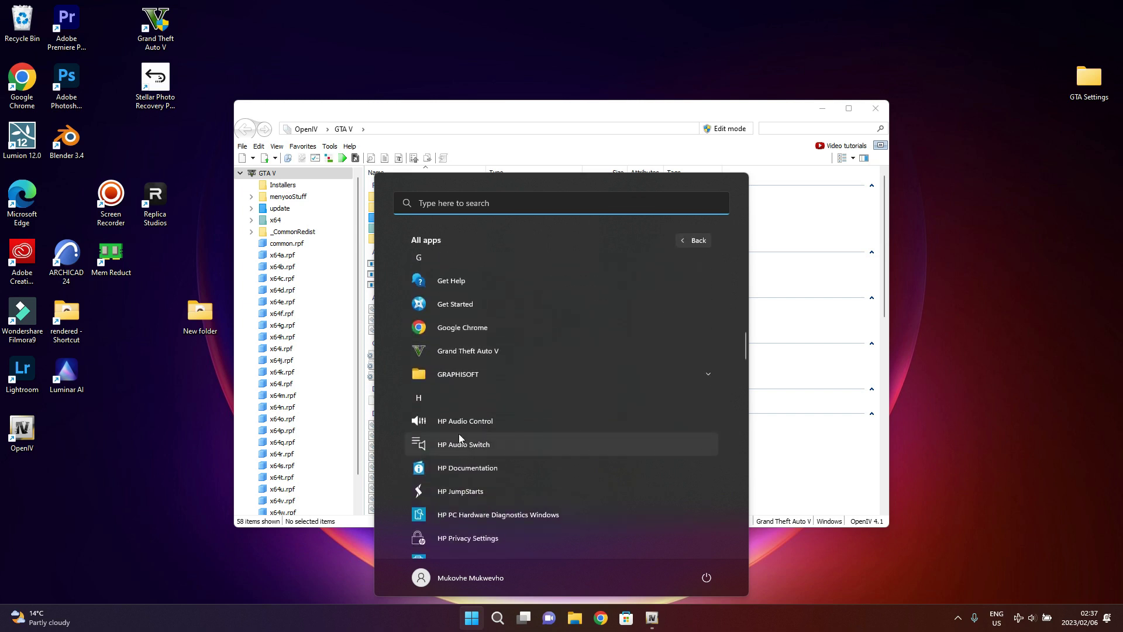
{"action": "left_click", "coordinate": [456, 358]}
{"action": "right_click", "coordinate": [456, 359]}
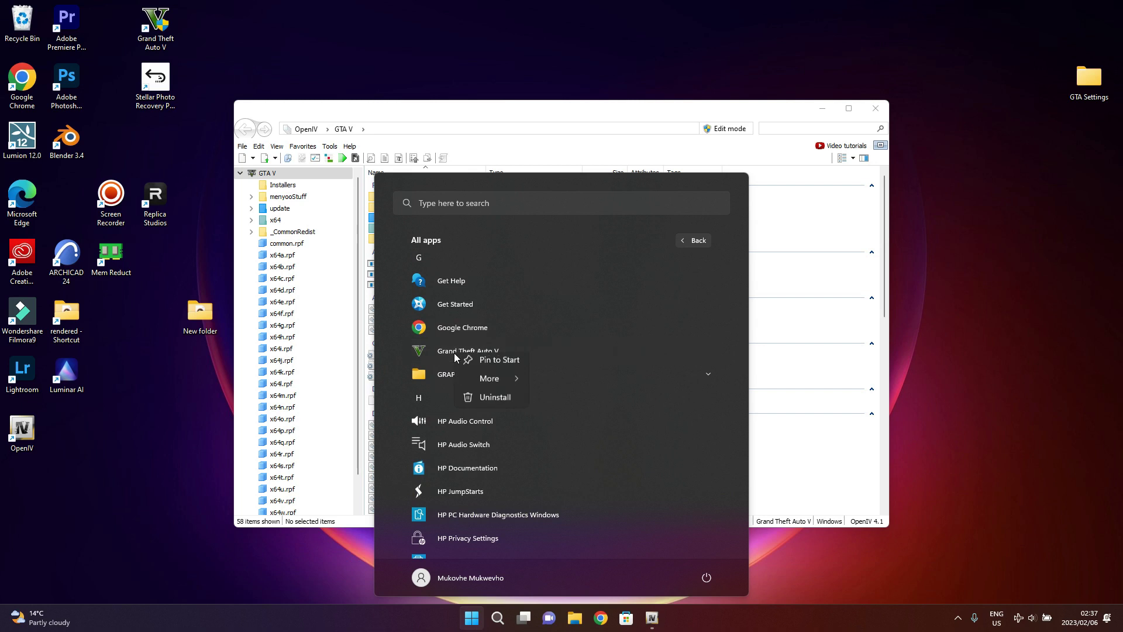
{"action": "mouse_move", "coordinate": [494, 382]}
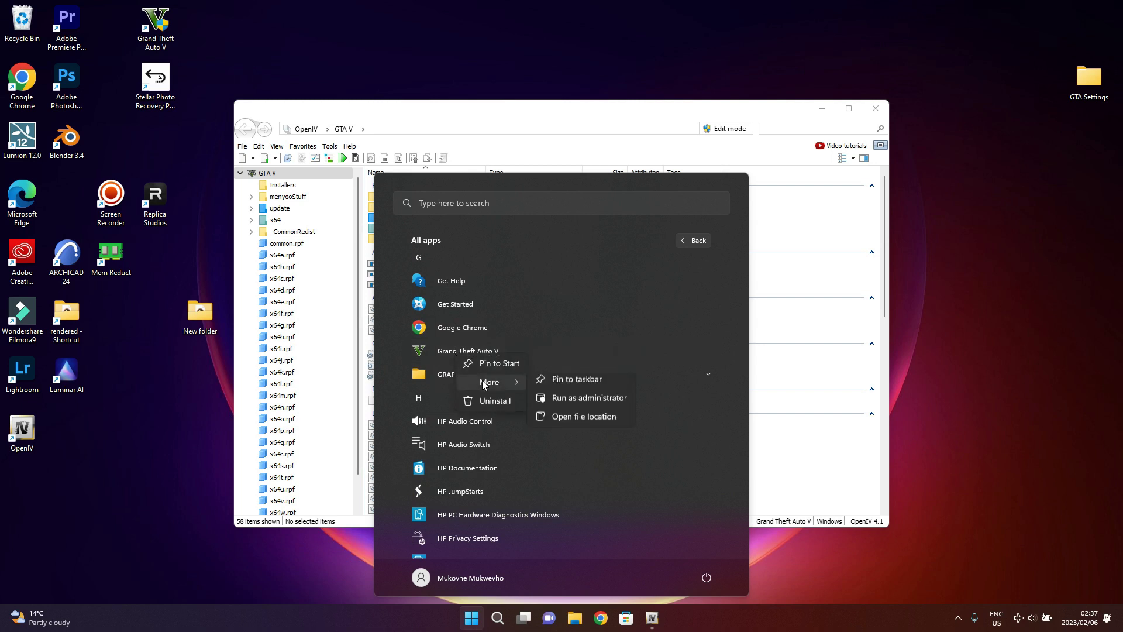
{"action": "left_click", "coordinate": [591, 421]}
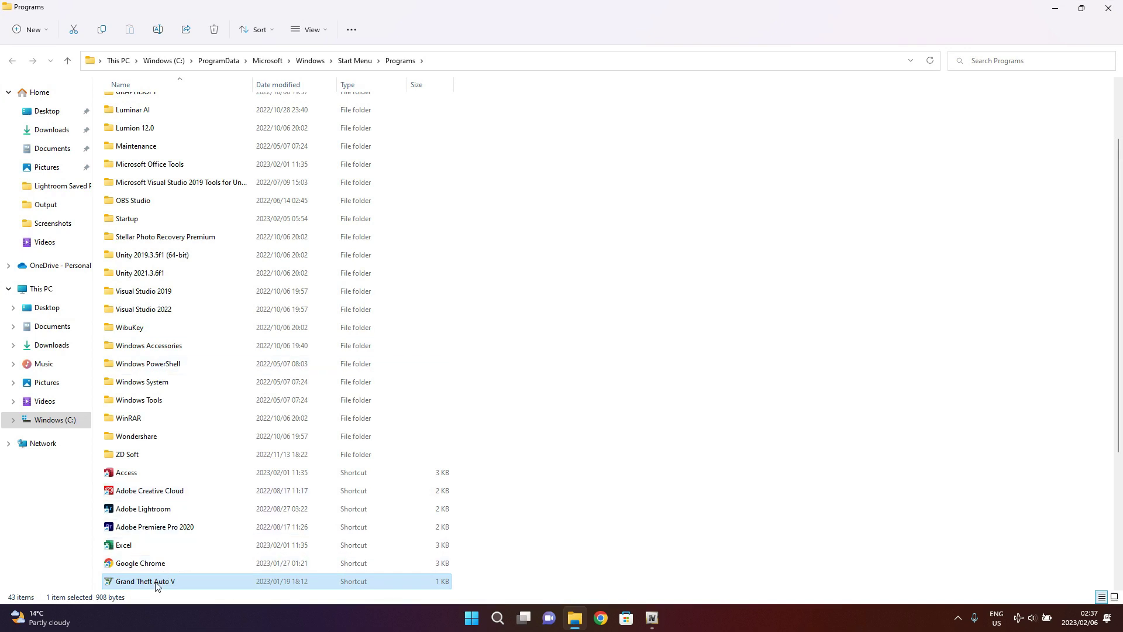
- Open the game's install folder and create a new folder named 'mods' there
{"action": "right_click", "coordinate": [156, 586]}
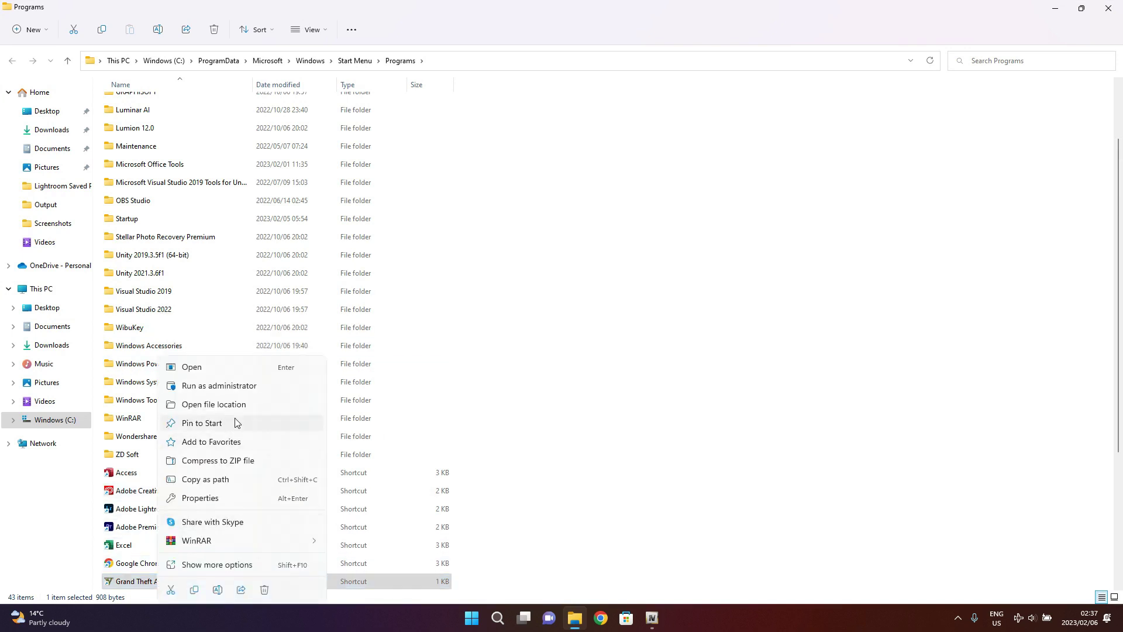
{"action": "left_click", "coordinate": [240, 405]}
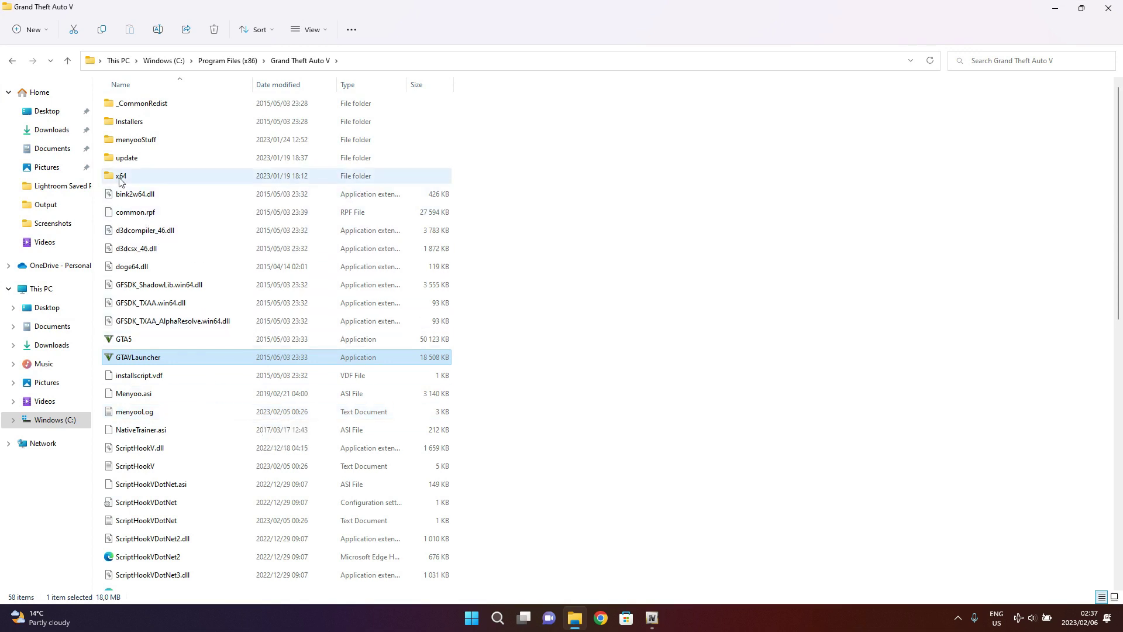
{"action": "right_click", "coordinate": [622, 249]}
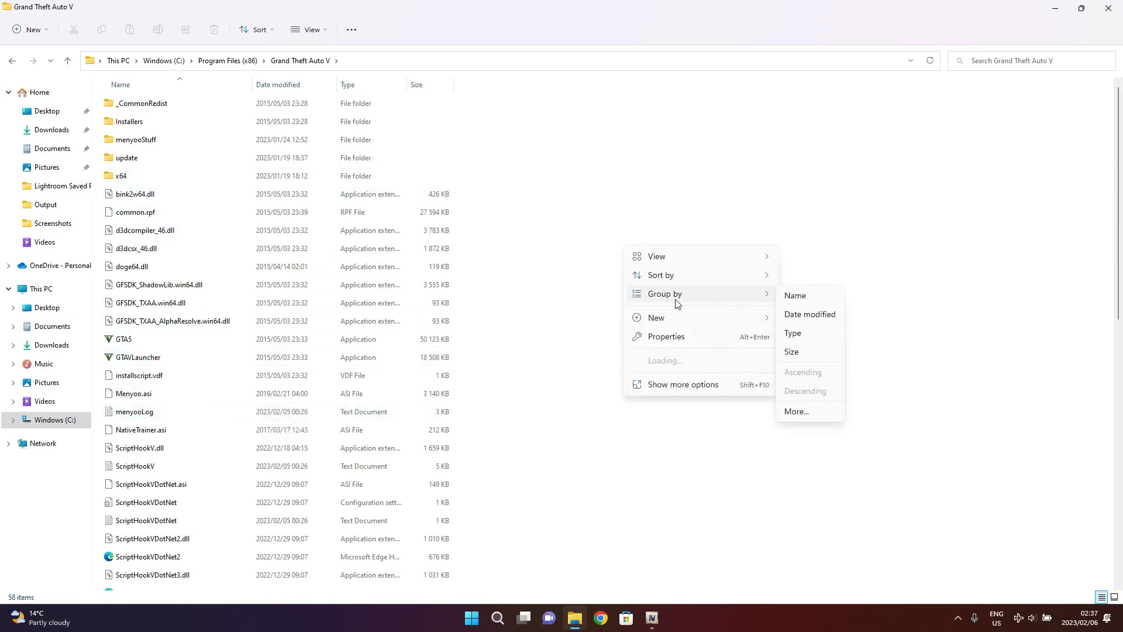
{"action": "mouse_move", "coordinate": [749, 329]}
{"action": "left_click", "coordinate": [810, 319]}
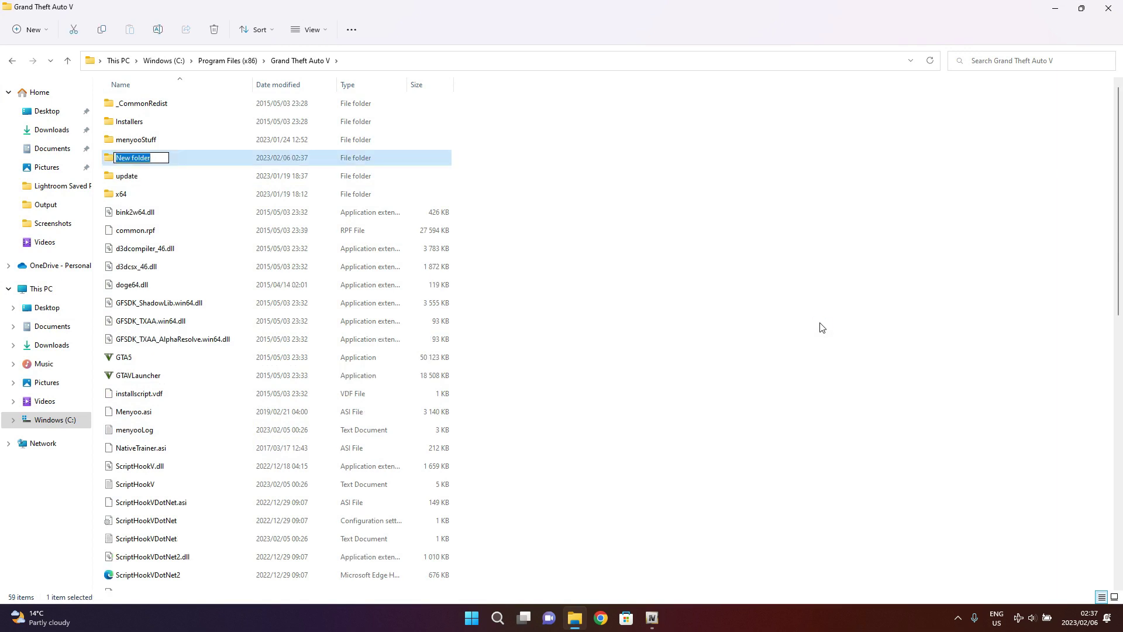
{"action": "type", "text": "mods"}
{"action": "left_click", "coordinate": [843, 296]}
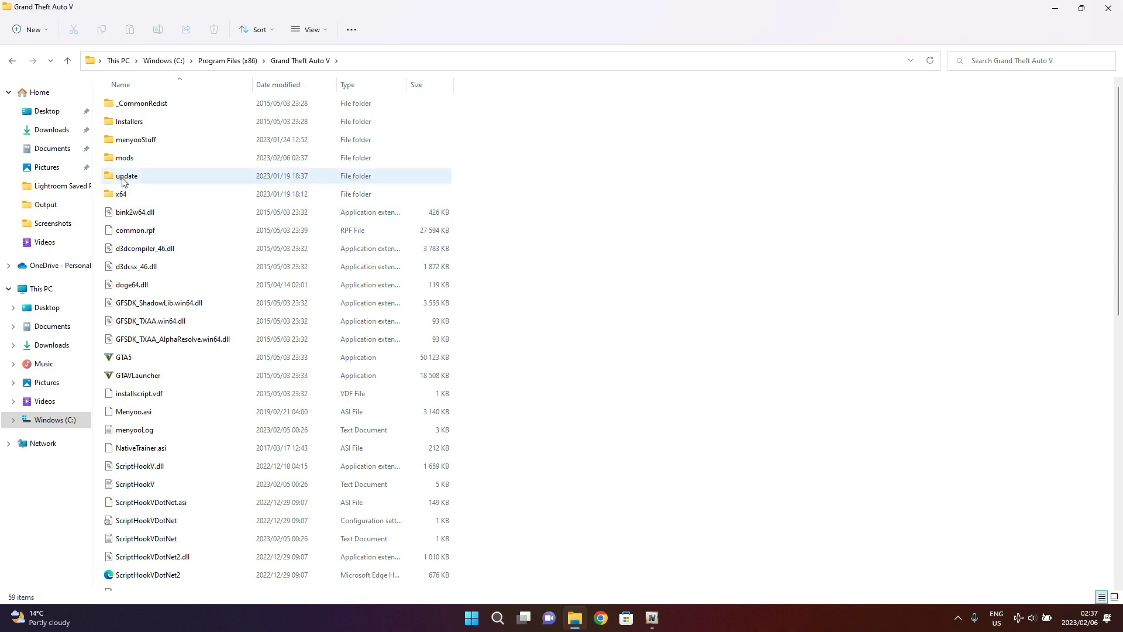
- Copy the update folder and paste it inside the mods folder
{"action": "mouse_move", "coordinate": [128, 179]}
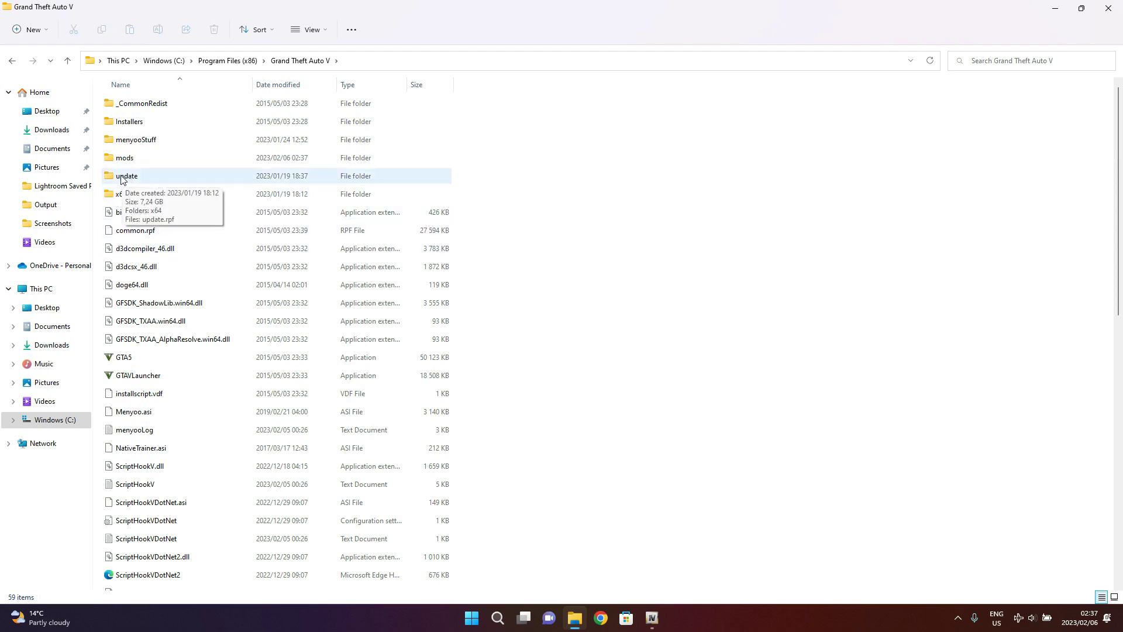
{"action": "right_click", "coordinate": [123, 179]}
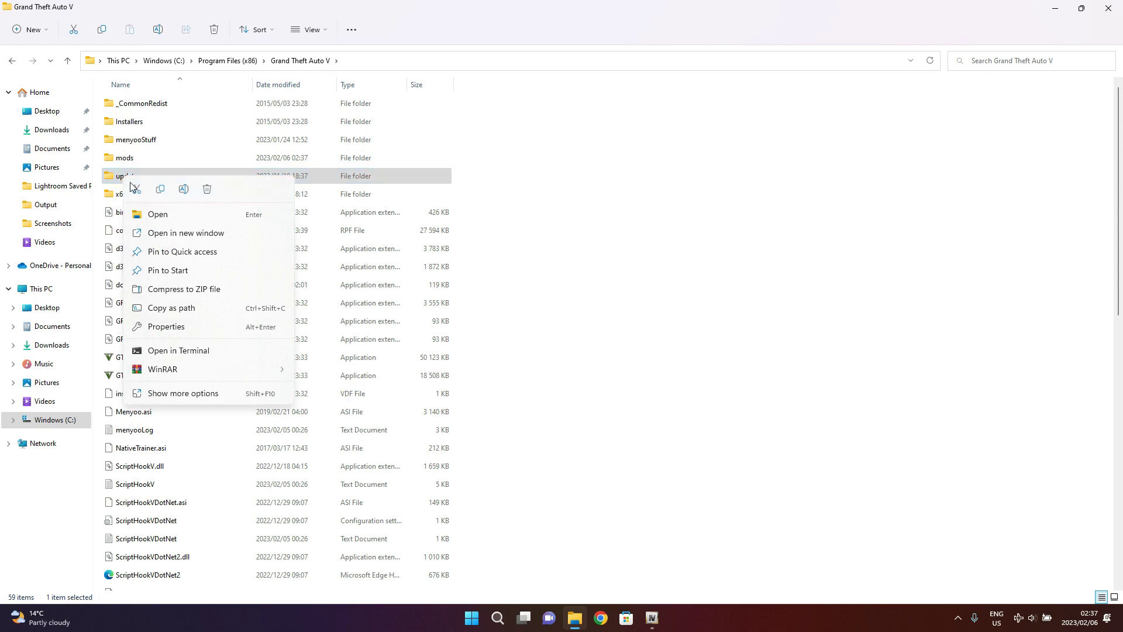
{"action": "left_click", "coordinate": [160, 189]}
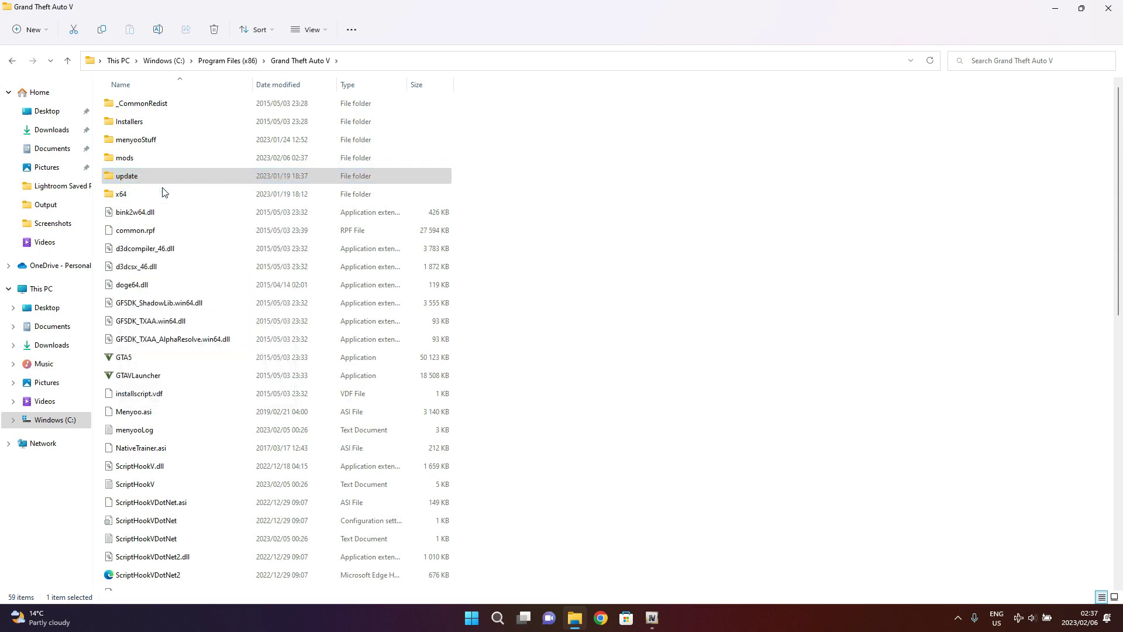
{"action": "double_click", "coordinate": [125, 158]}
{"action": "right_click", "coordinate": [231, 175]}
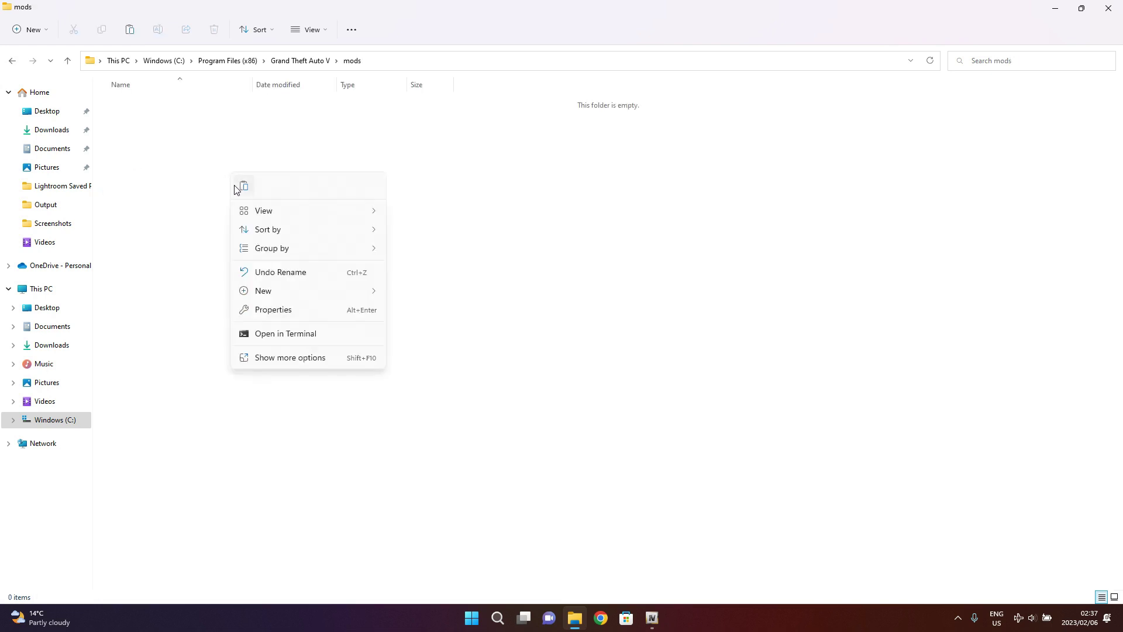
{"action": "left_click", "coordinate": [244, 186]}
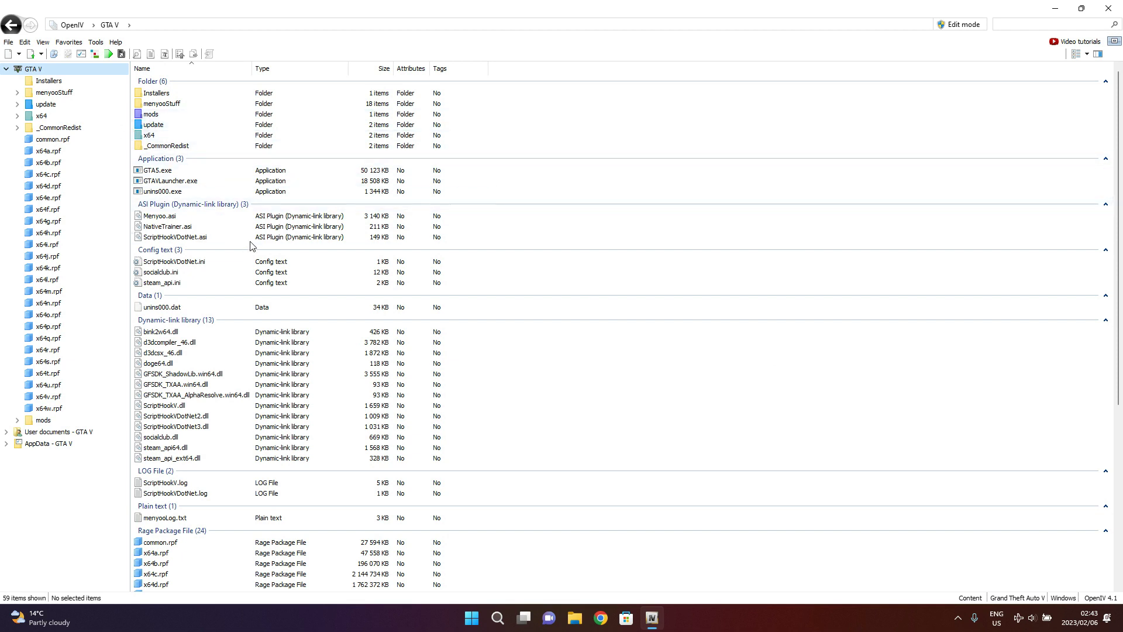
- Turn on Edit mode from the toolbar and confirm the warning with Yes
{"action": "left_click", "coordinate": [974, 28]}
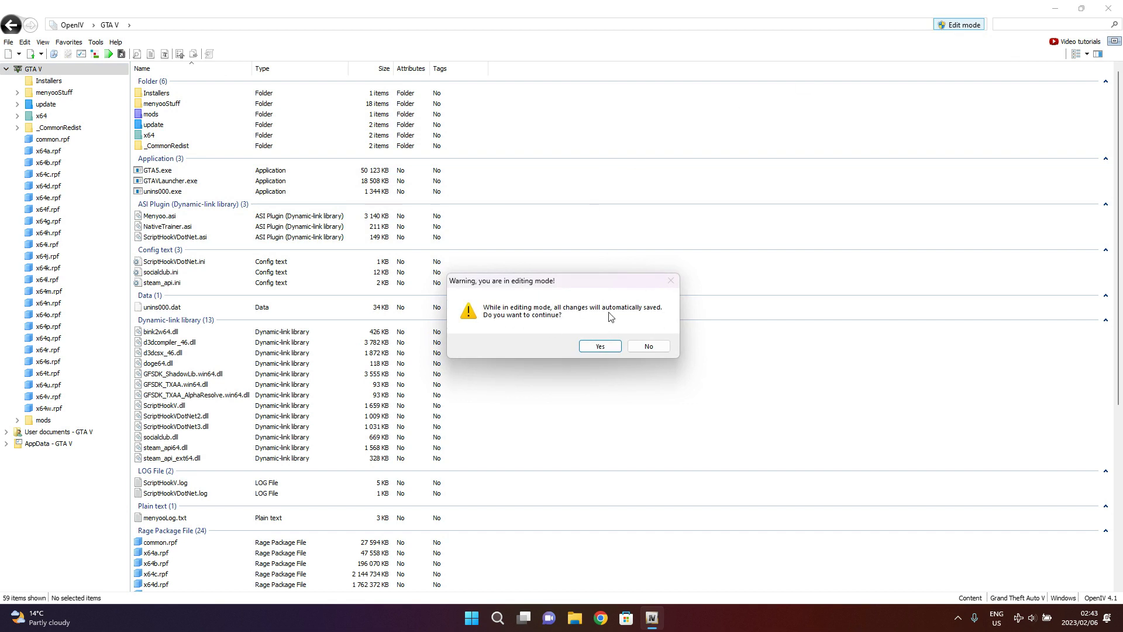
{"action": "left_click", "coordinate": [609, 350]}
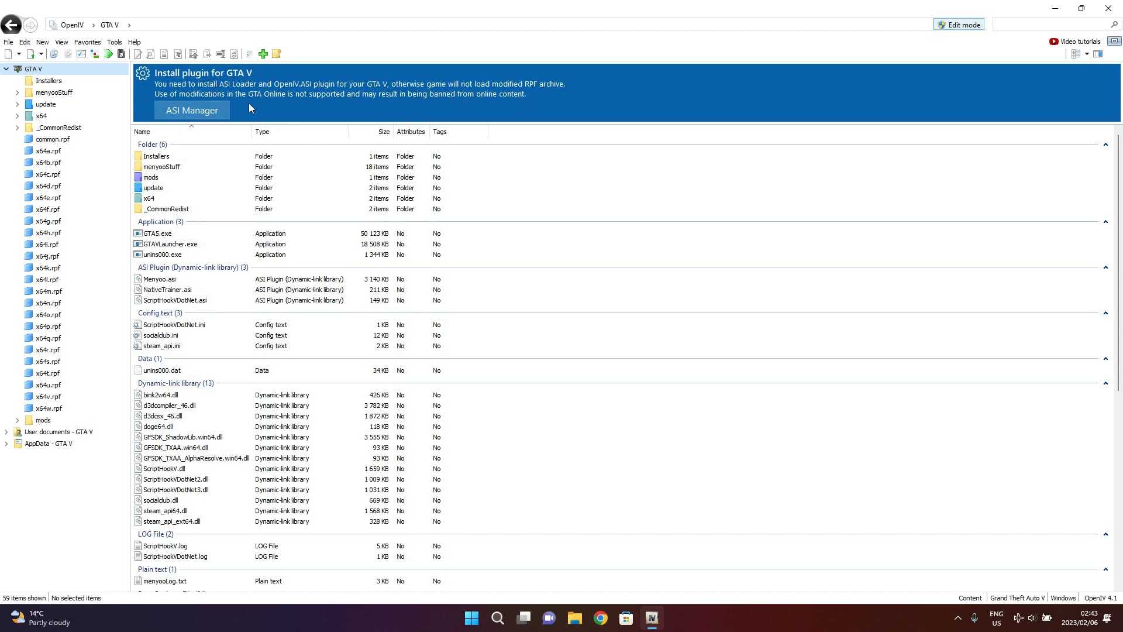
- Open Tools > ASI Manager and install ASI Loader, OpenIV.ASI and openCamera
{"action": "left_click", "coordinate": [114, 43]}
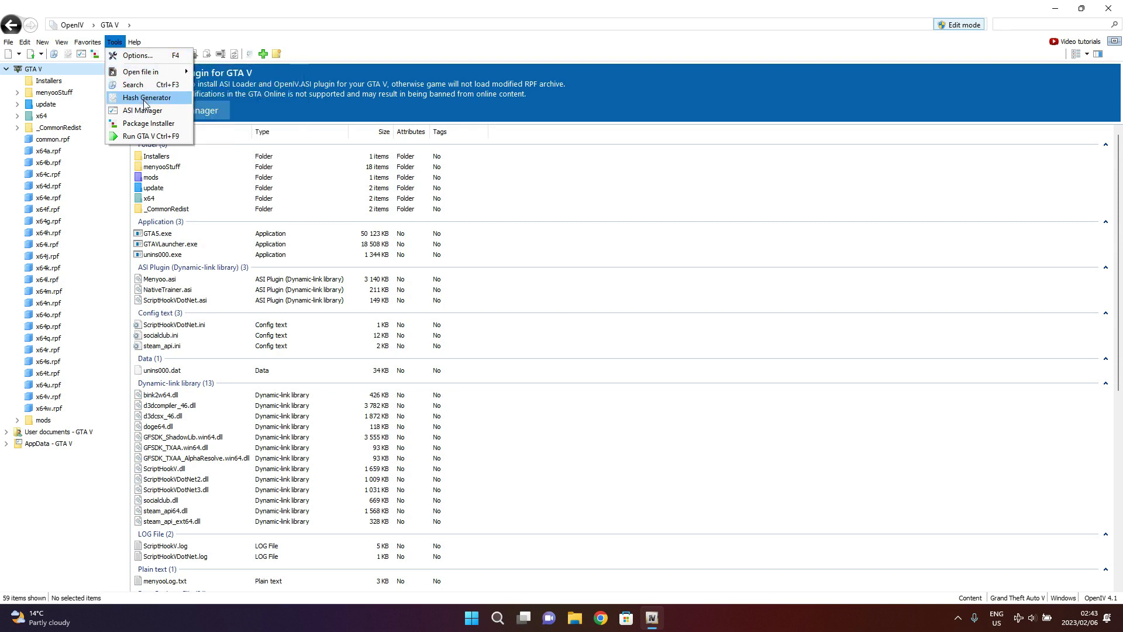
{"action": "left_click", "coordinate": [148, 112]}
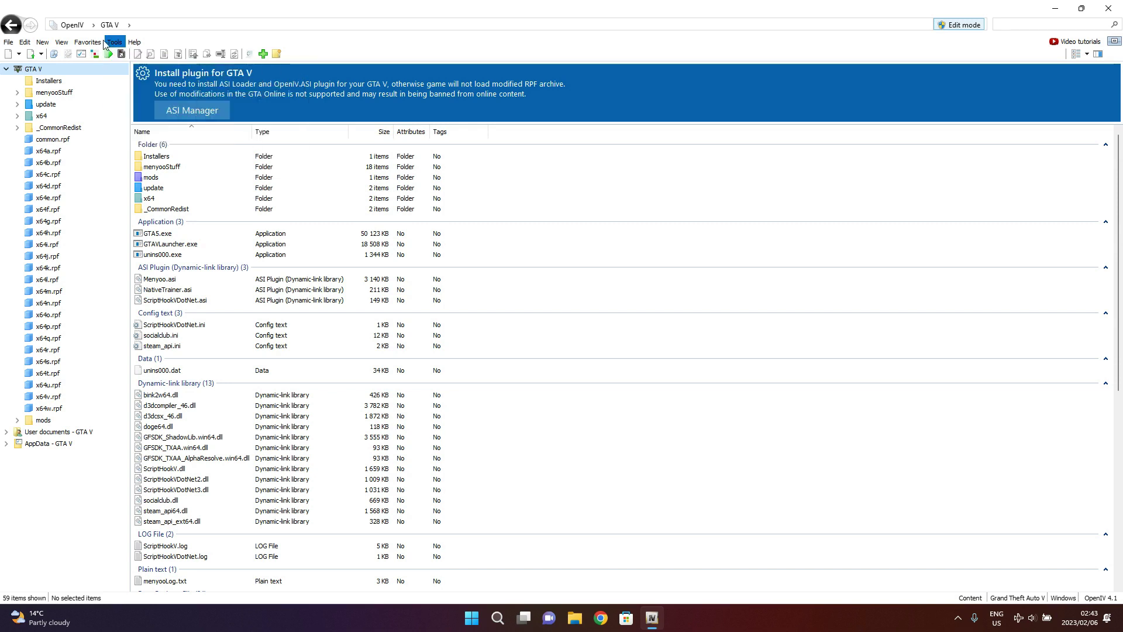
{"action": "left_click", "coordinate": [113, 42]}
{"action": "left_click", "coordinate": [148, 111]}
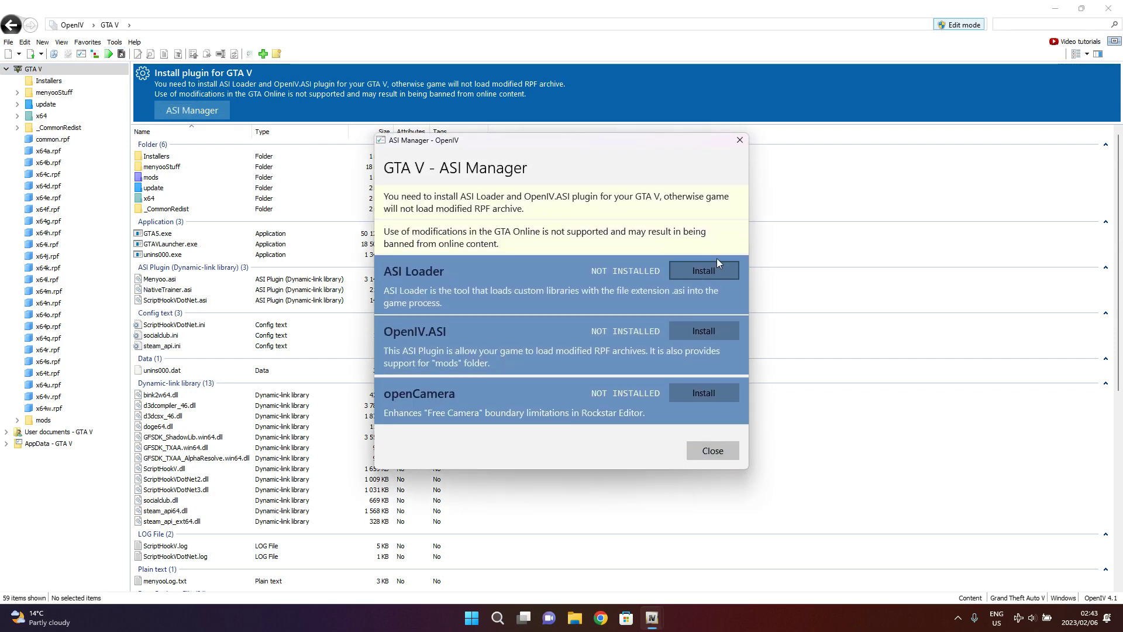
{"action": "left_click", "coordinate": [716, 275]}
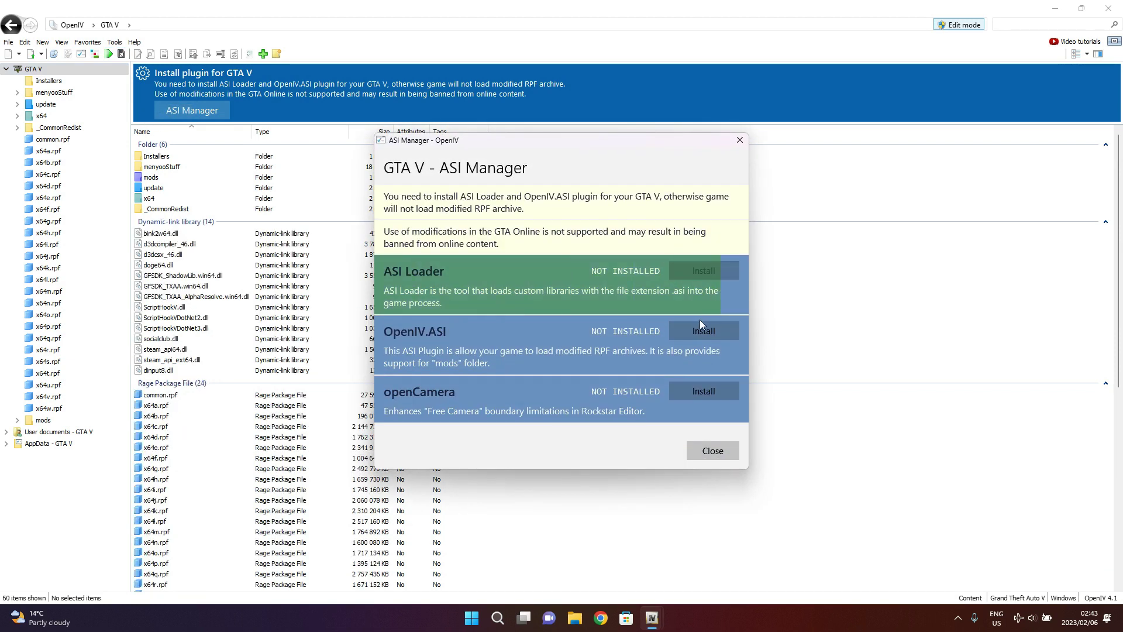
{"action": "left_click", "coordinate": [697, 329]}
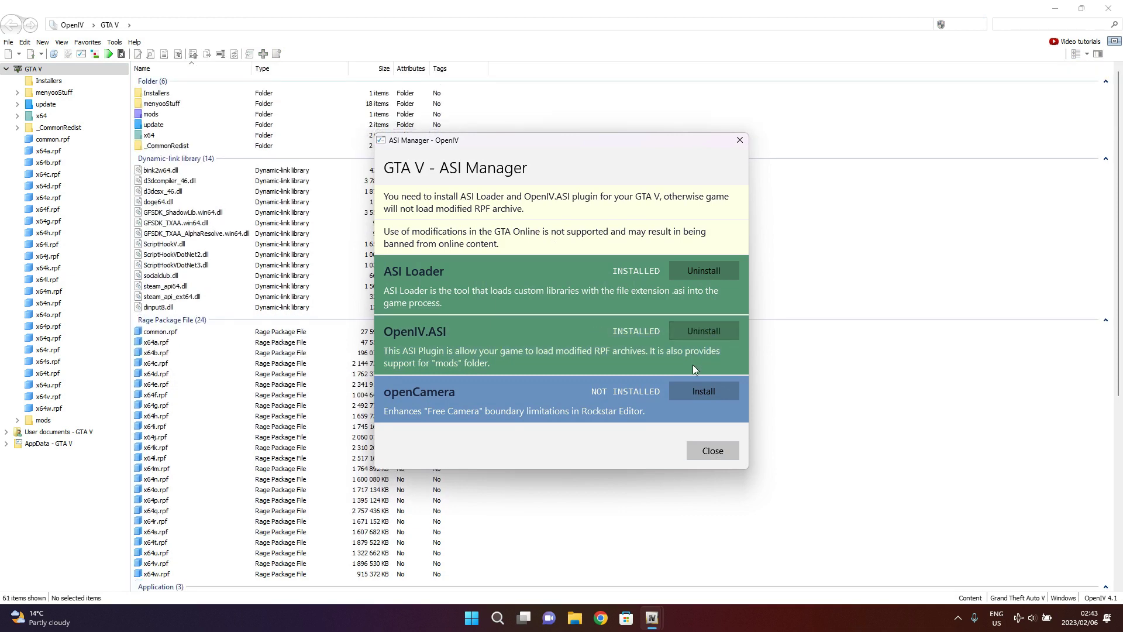
{"action": "left_click", "coordinate": [696, 389]}
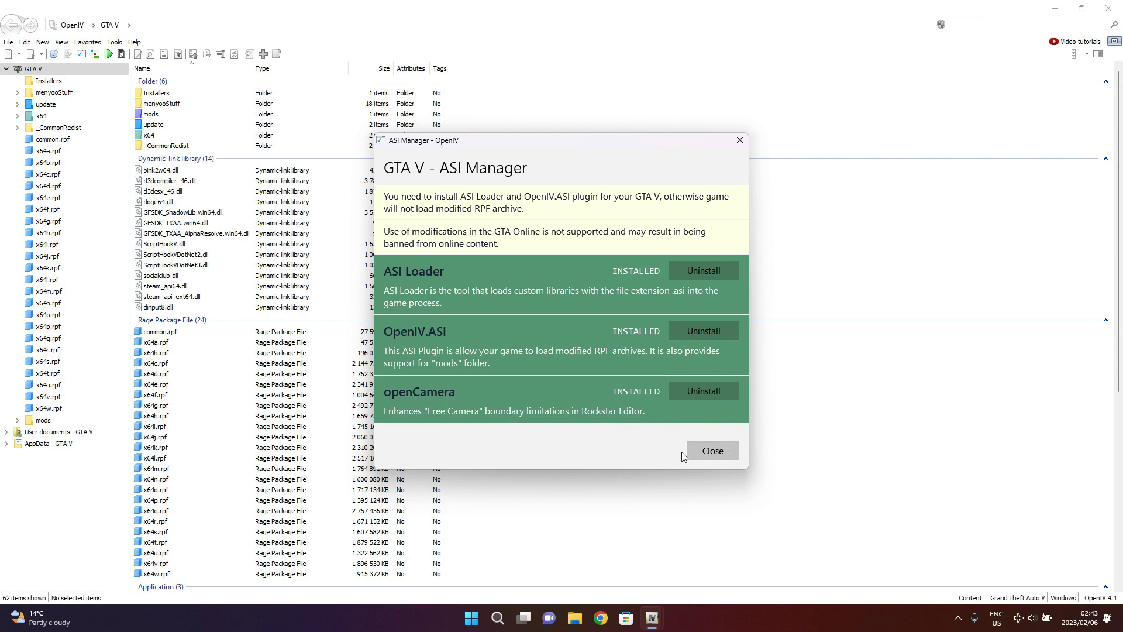
- Close ASI Manager and browse to mods\update\x64\dlcpacks, showing seven DLC pack folders
{"action": "left_click", "coordinate": [697, 452]}
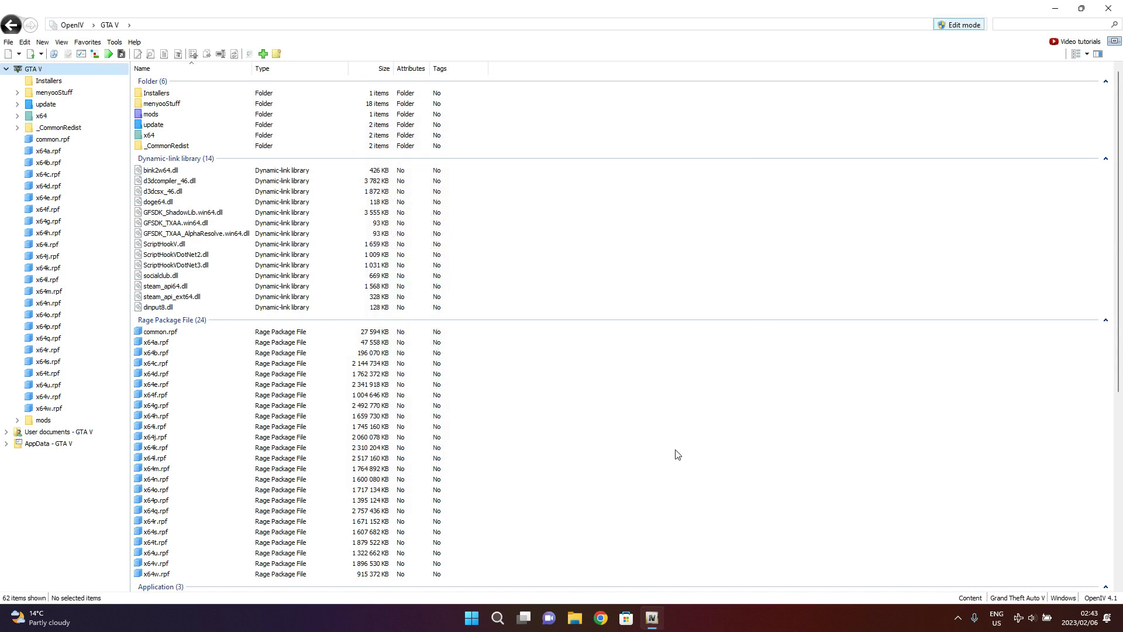
{"action": "double_click", "coordinate": [151, 114]}
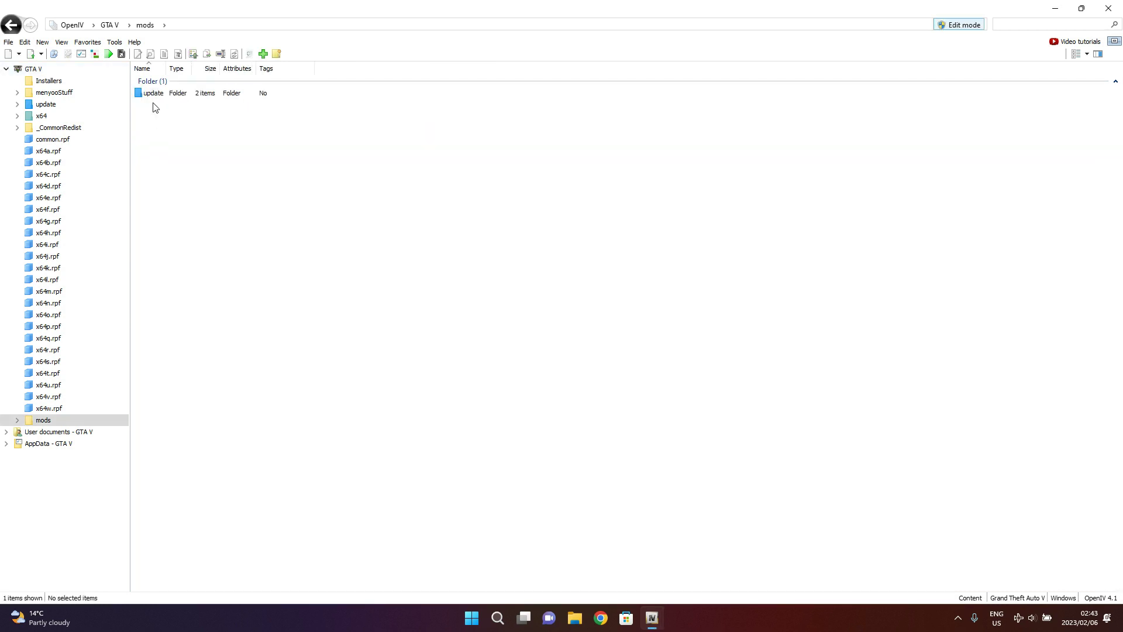
{"action": "double_click", "coordinate": [154, 93]}
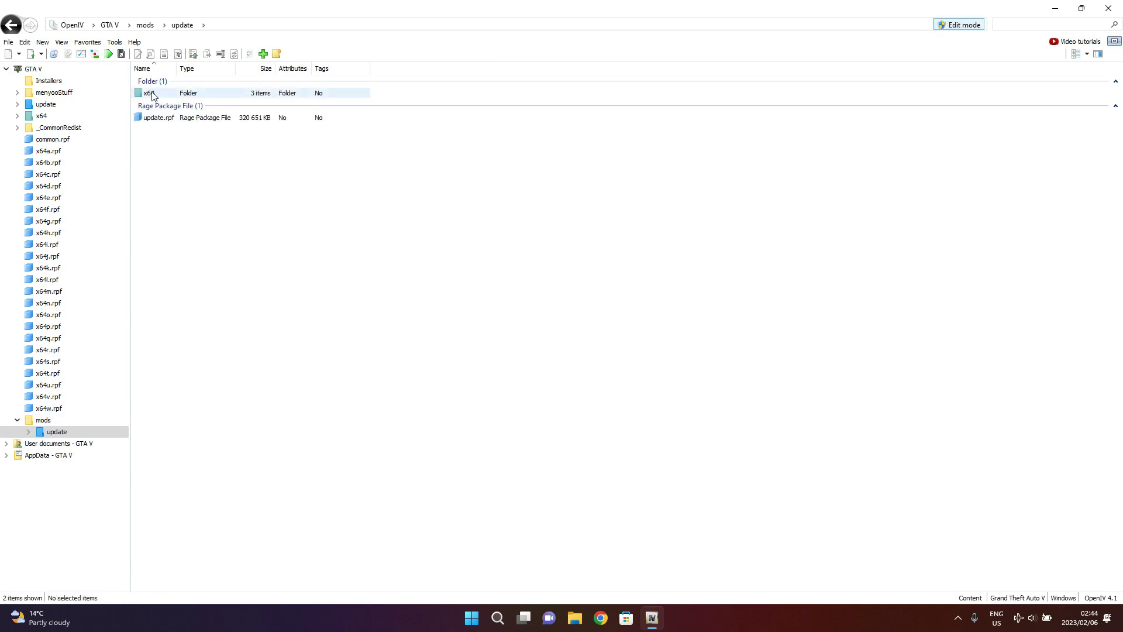
{"action": "double_click", "coordinate": [155, 95]}
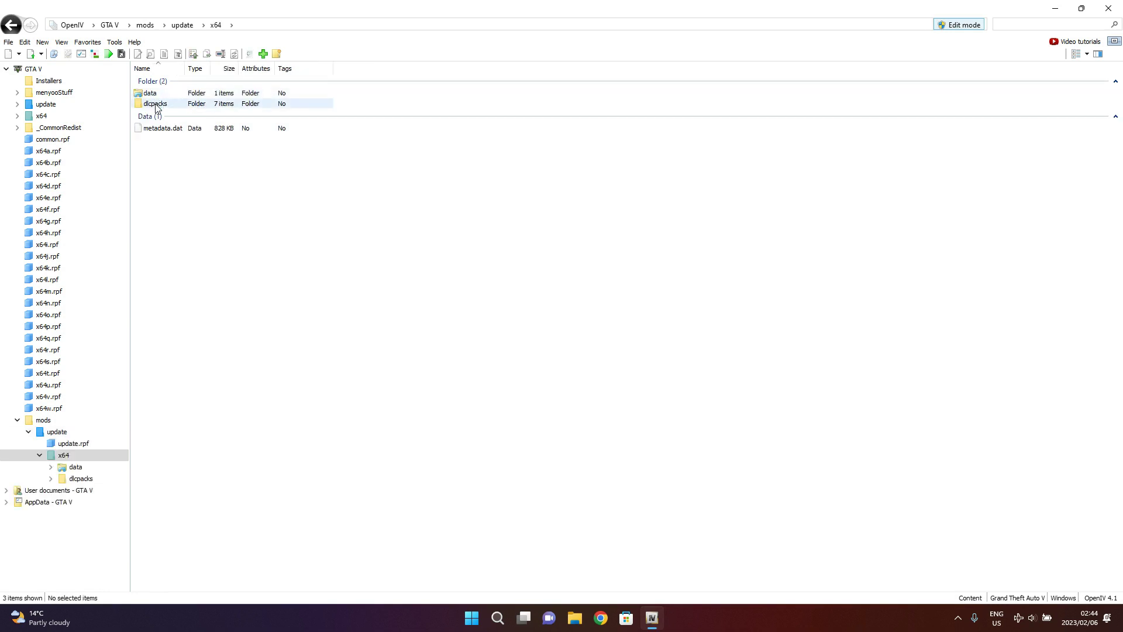
{"action": "left_click", "coordinate": [162, 104]}
{"action": "double_click", "coordinate": [163, 105]}
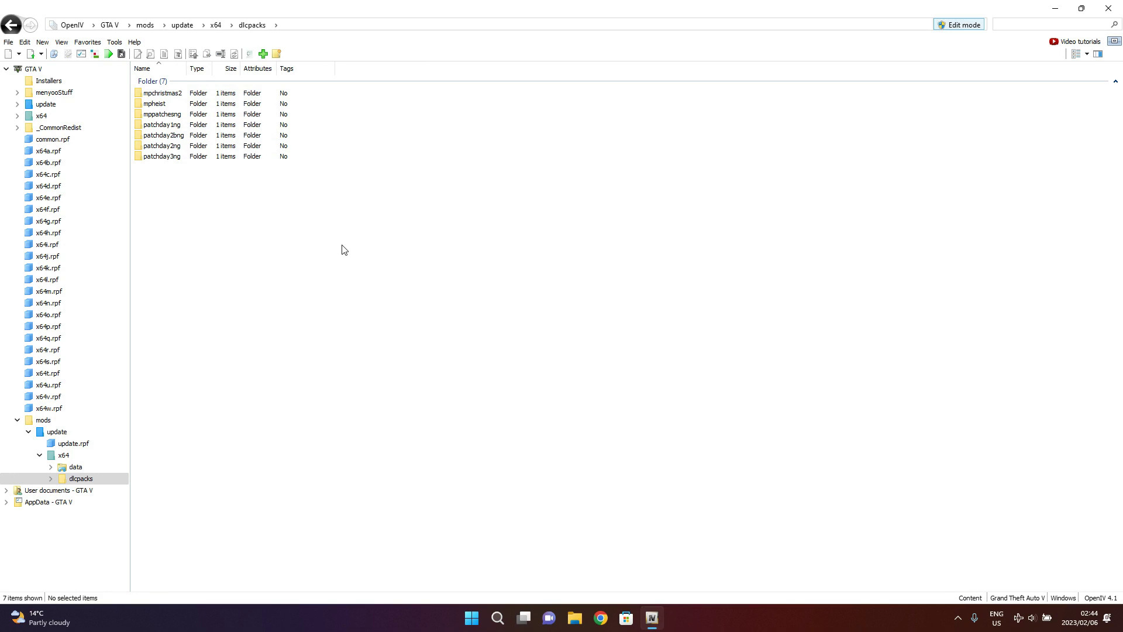
- Return to mods\update, enter update.rpf\common\data, and bring up the dlclist.xml context menu
{"action": "left_click", "coordinate": [11, 26]}
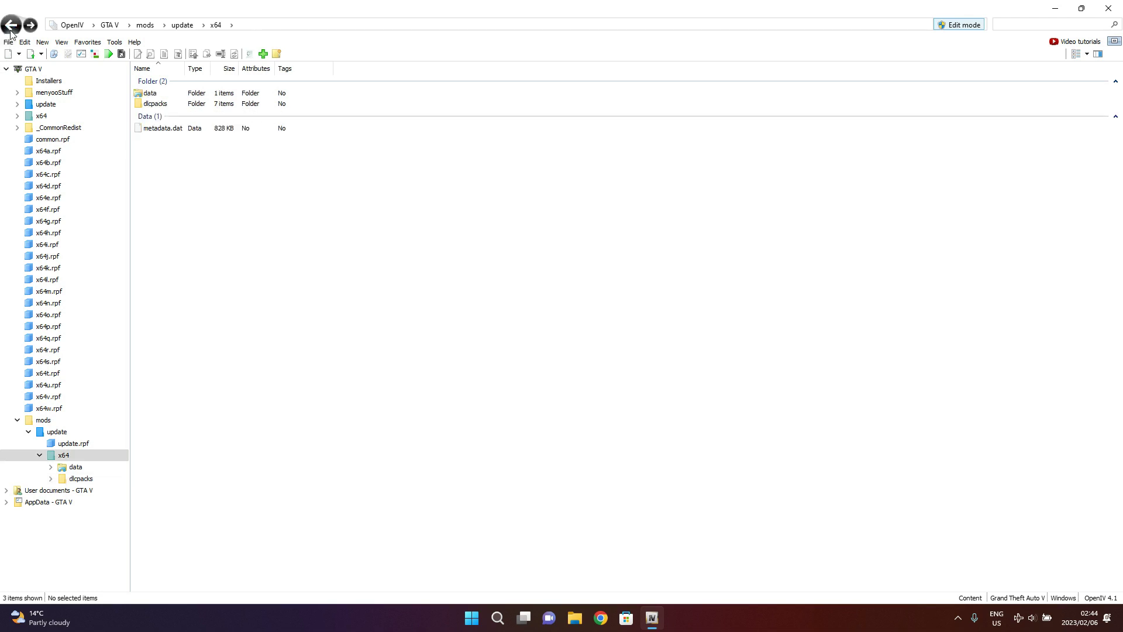
{"action": "left_click", "coordinate": [10, 31]}
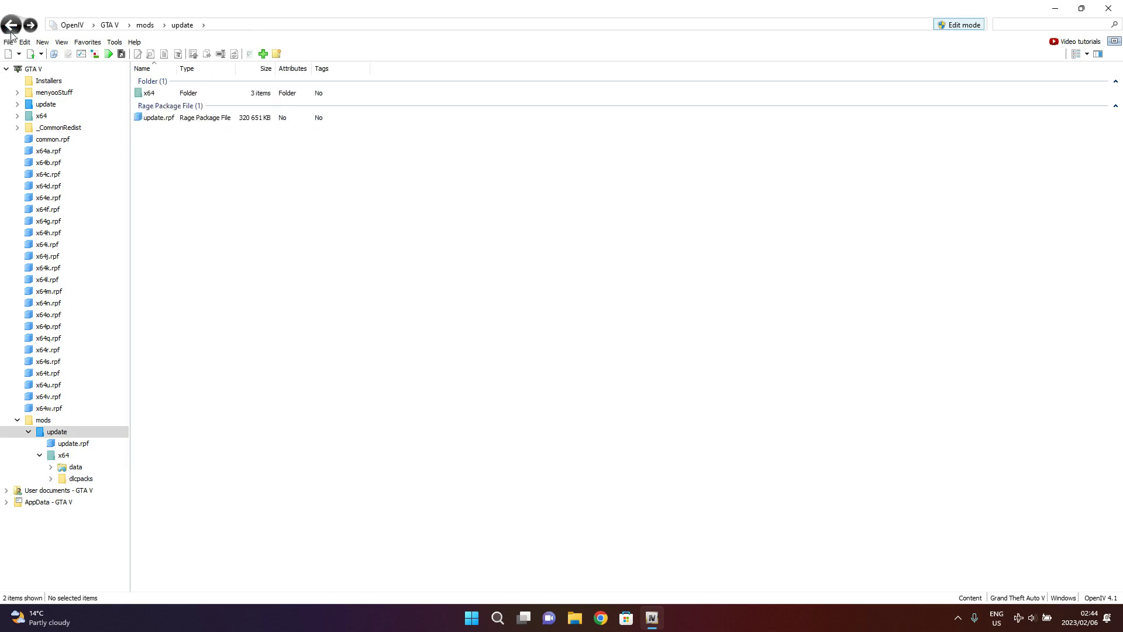
{"action": "double_click", "coordinate": [164, 117]}
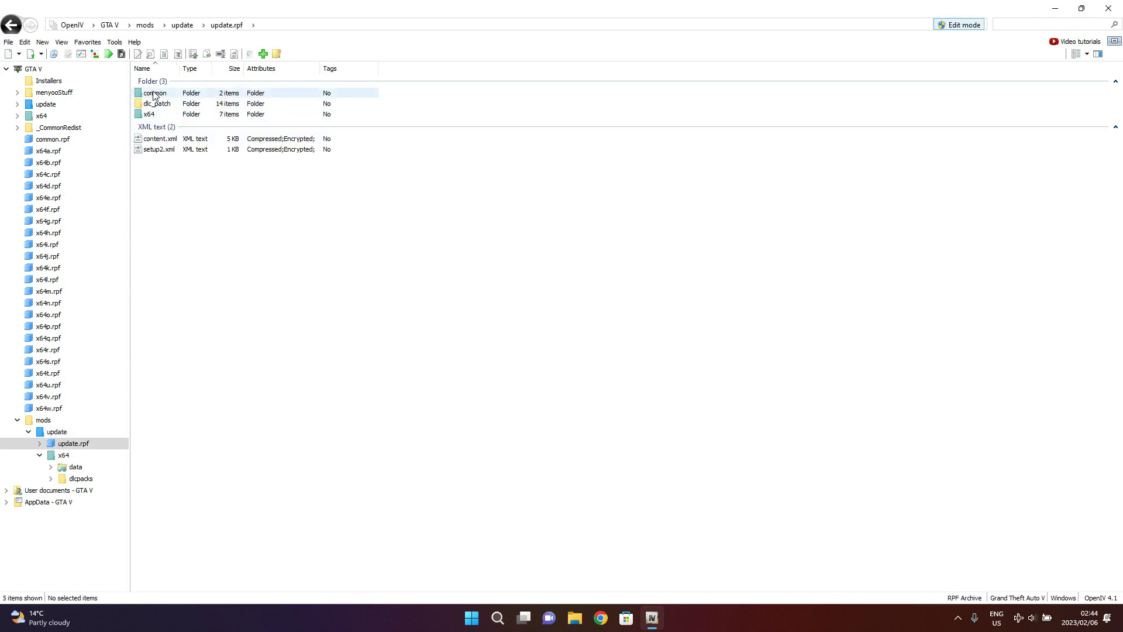
{"action": "left_click", "coordinate": [10, 24]}
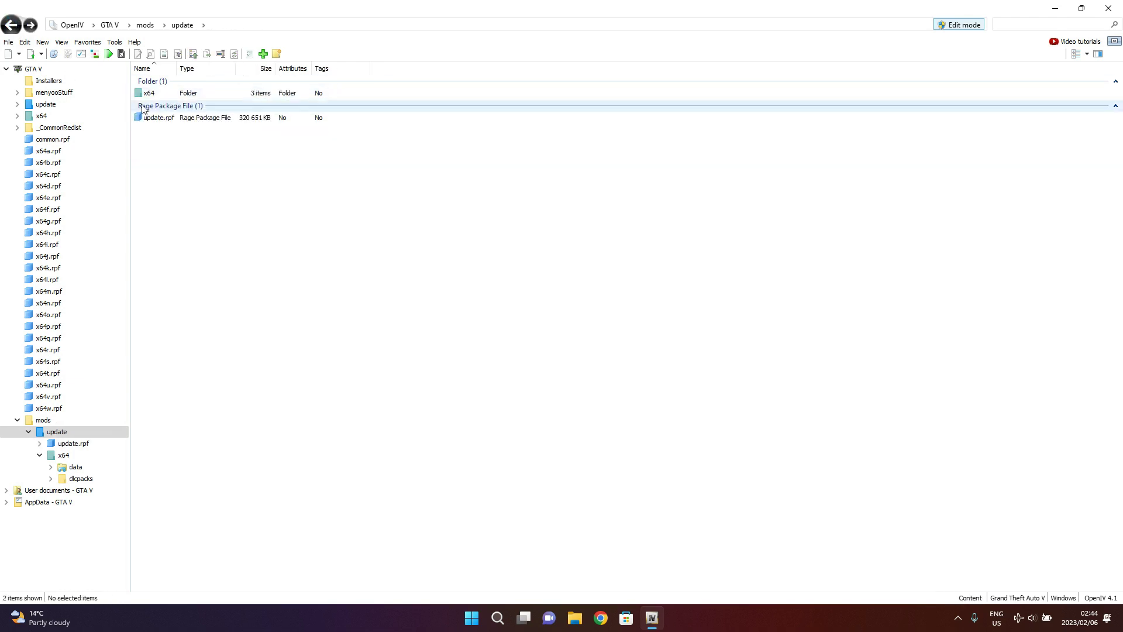
{"action": "double_click", "coordinate": [155, 118]}
{"action": "double_click", "coordinate": [157, 95]}
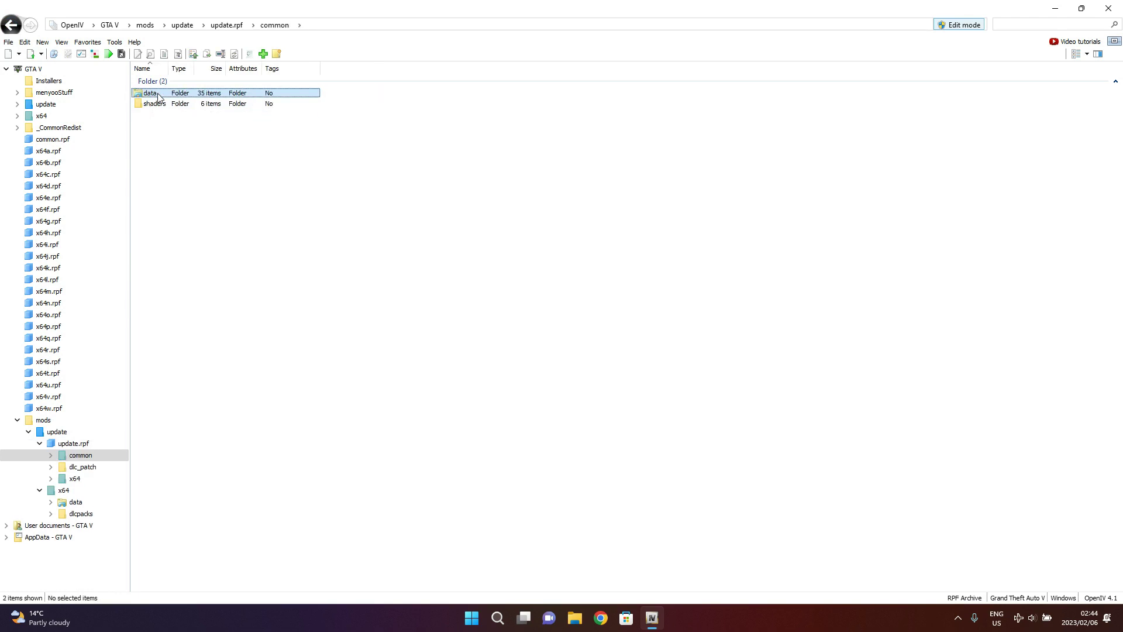
{"action": "double_click", "coordinate": [158, 95]}
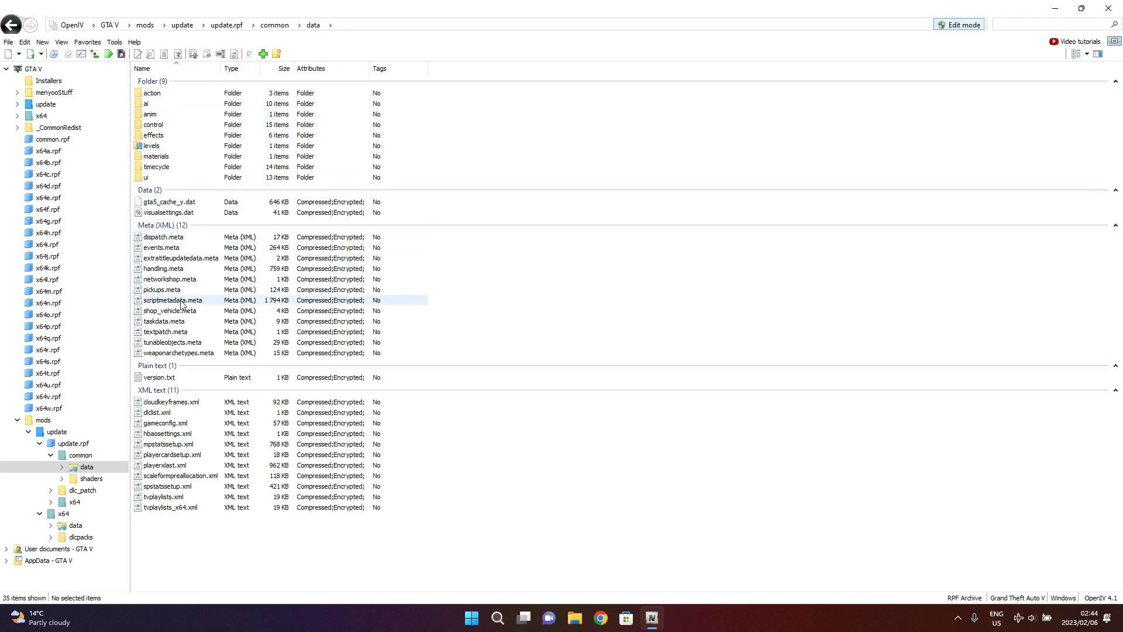
{"action": "right_click", "coordinate": [161, 418]}
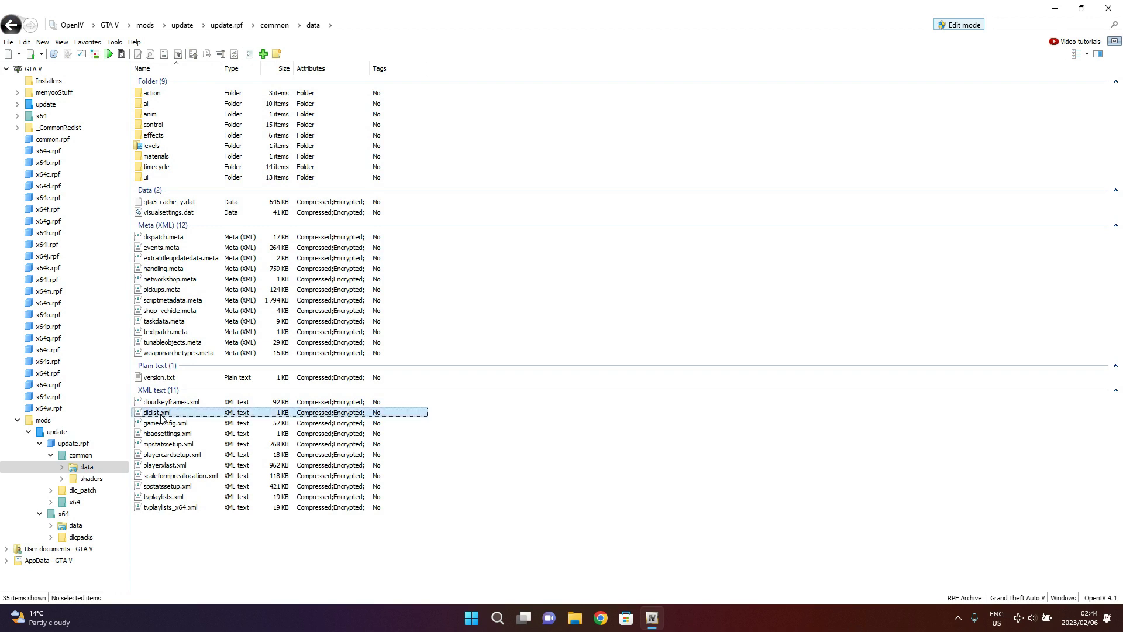
{"action": "left_click", "coordinate": [205, 244]}
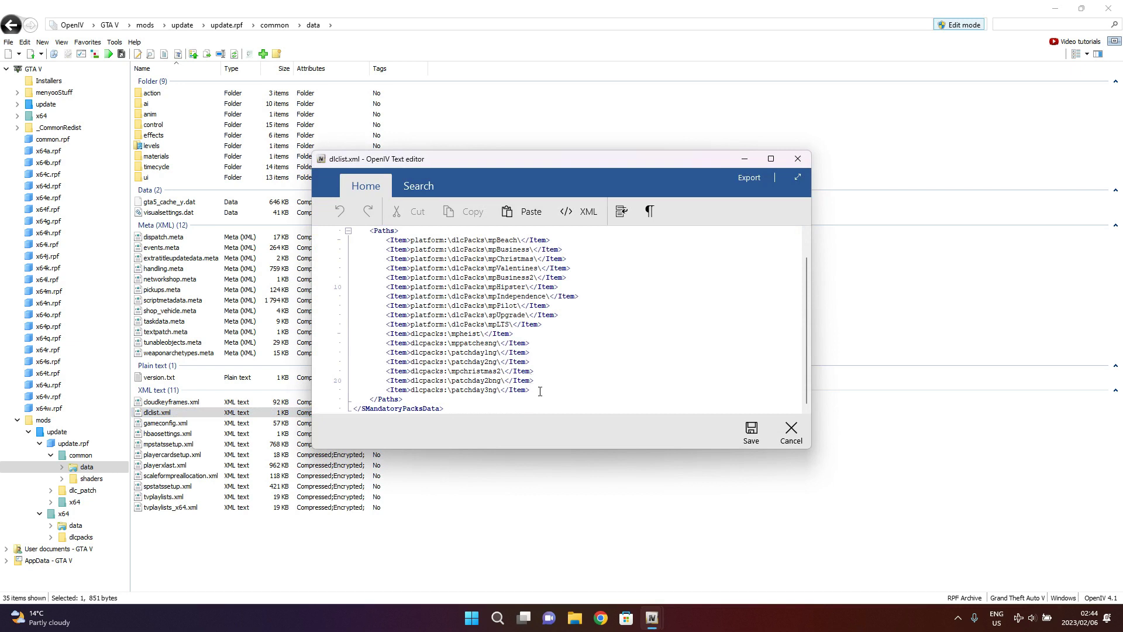
{"action": "left_click_drag", "start_coordinate": [535, 390], "coordinate": [398, 382]}
{"action": "scroll", "coordinate": [445, 382], "scroll_direction": "up", "scroll_amount": 1}
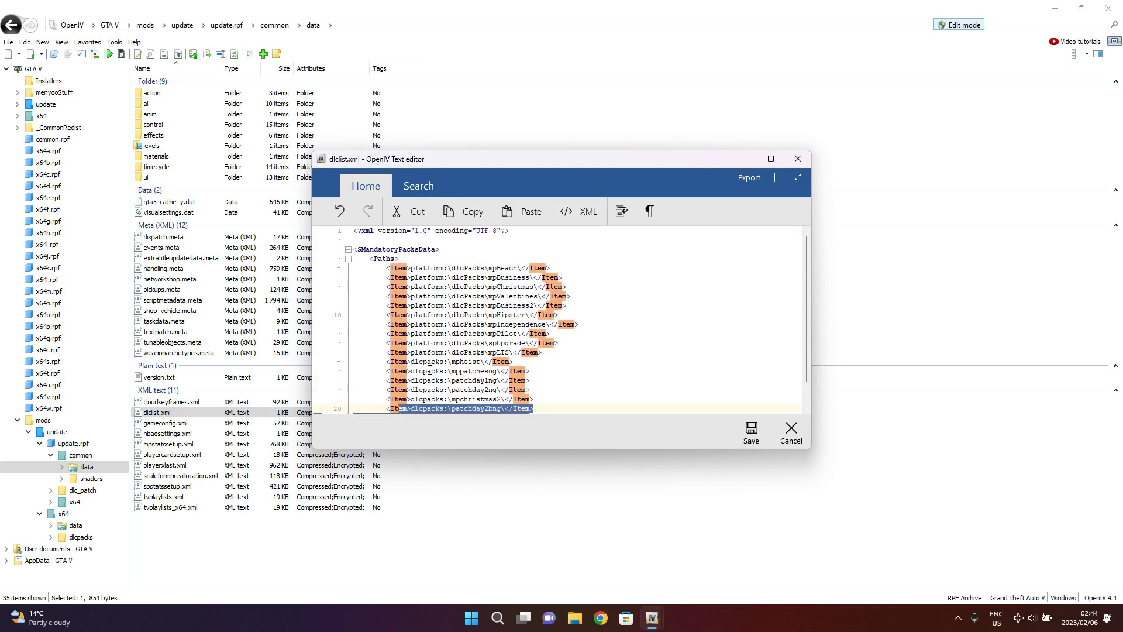
{"action": "scroll", "coordinate": [498, 385], "scroll_direction": "down", "scroll_amount": 1}
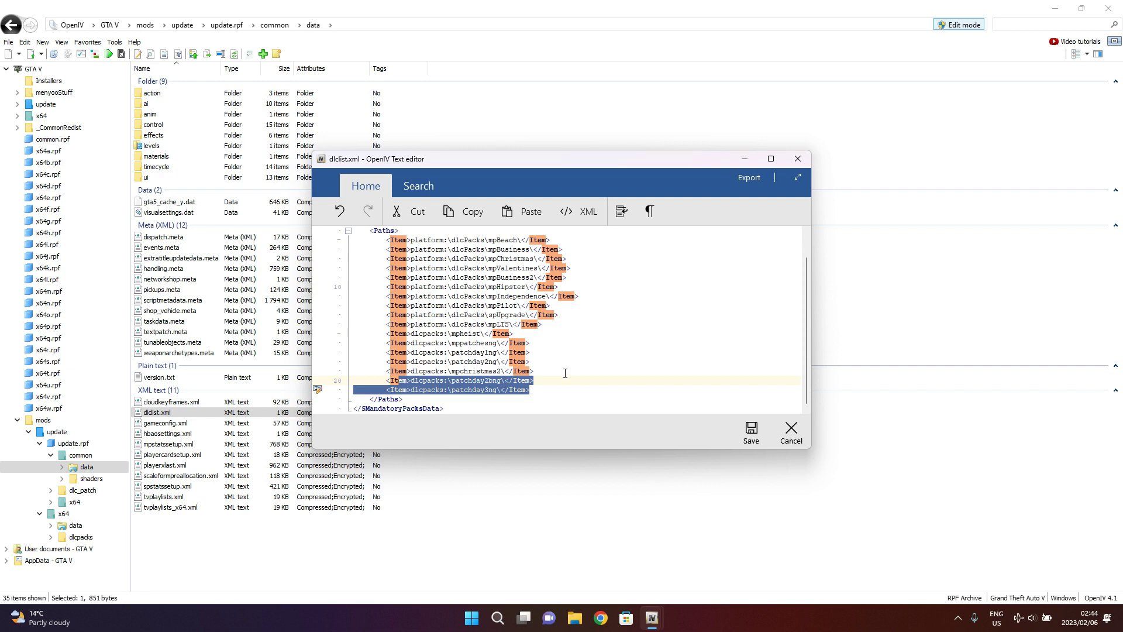
{"action": "left_click", "coordinate": [797, 159]}
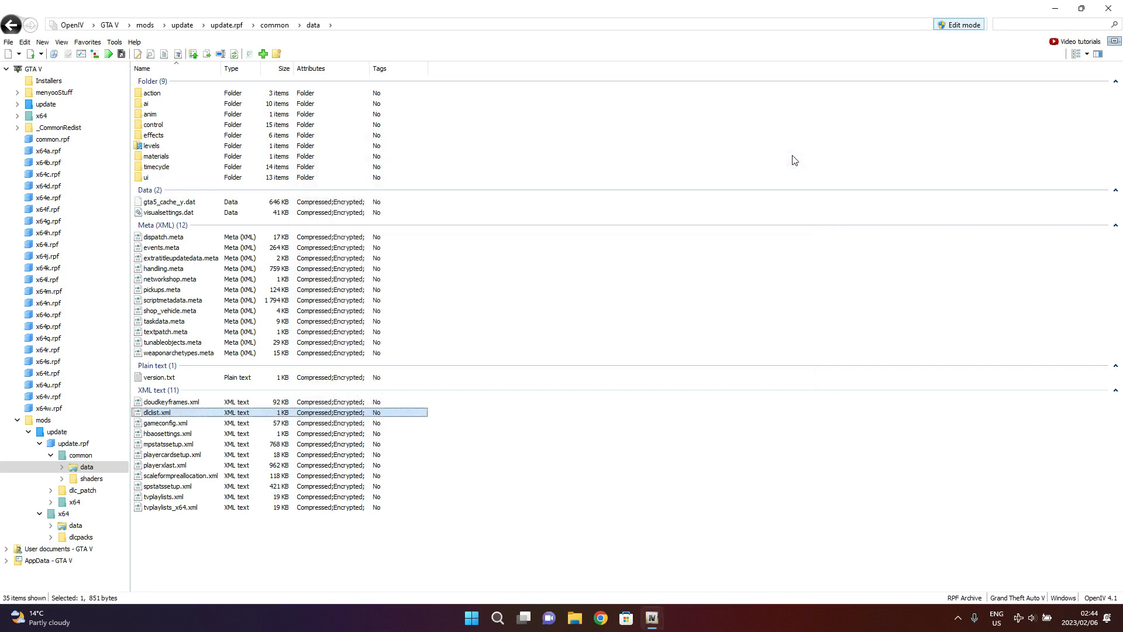